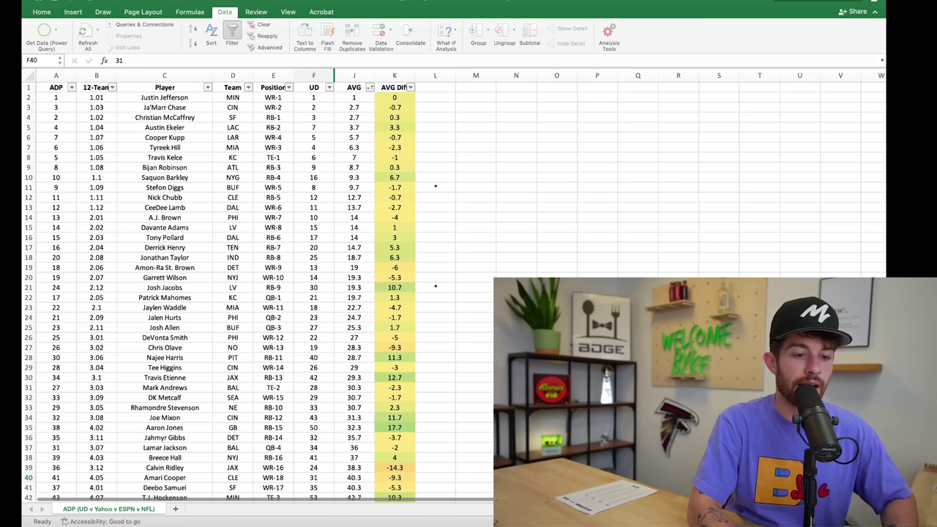
# Highlight the UD and AVG columns, then review AVG Diff for Ekeler (3.3), Barkley (6.7), Henry (5.3)
pyautogui.click(313, 75)
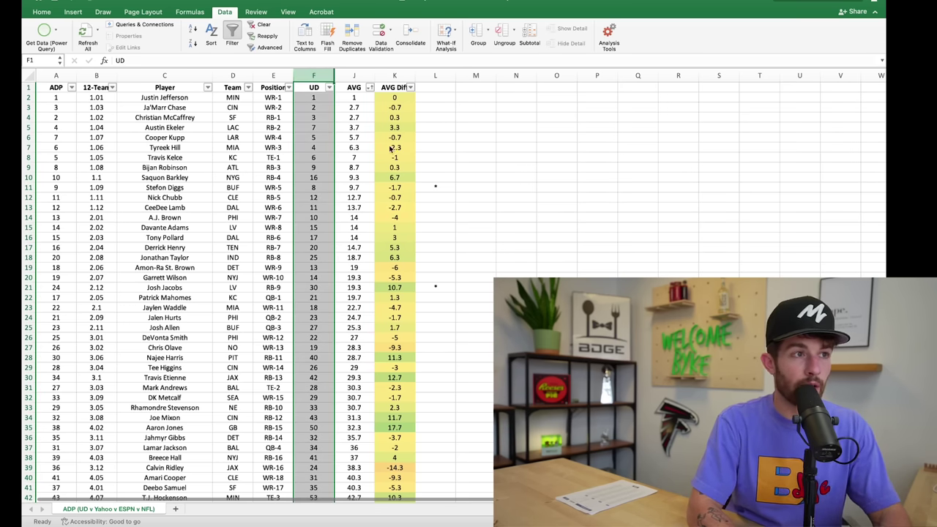
pyautogui.click(358, 77)
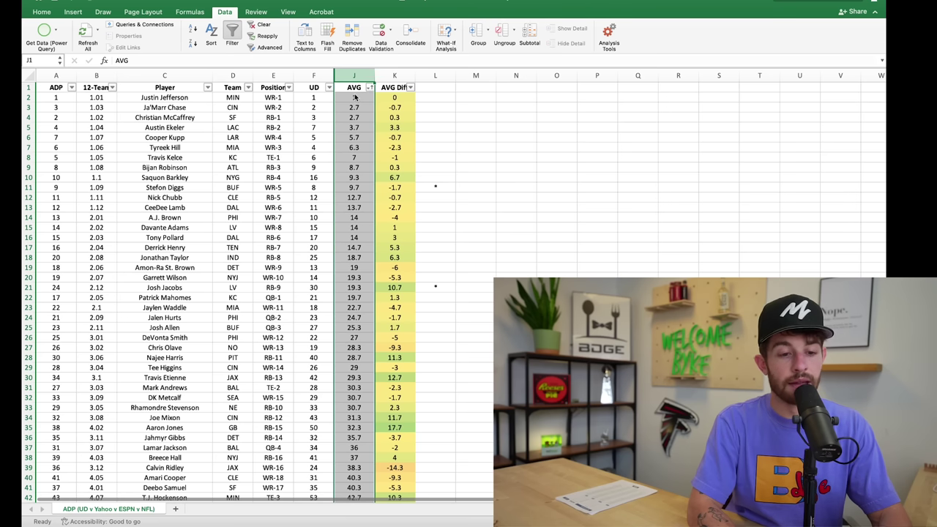
pyautogui.click(387, 128)
pyautogui.click(403, 178)
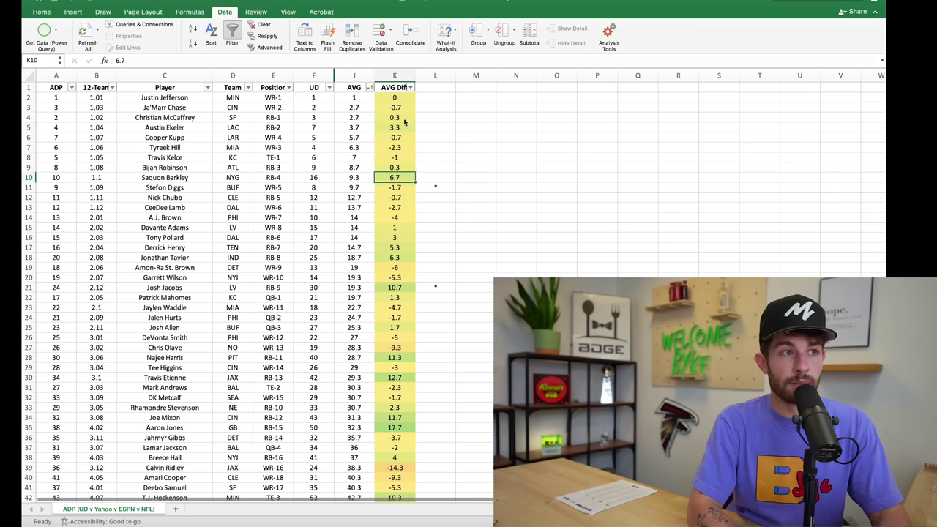
pyautogui.click(402, 248)
pyautogui.press('Up')
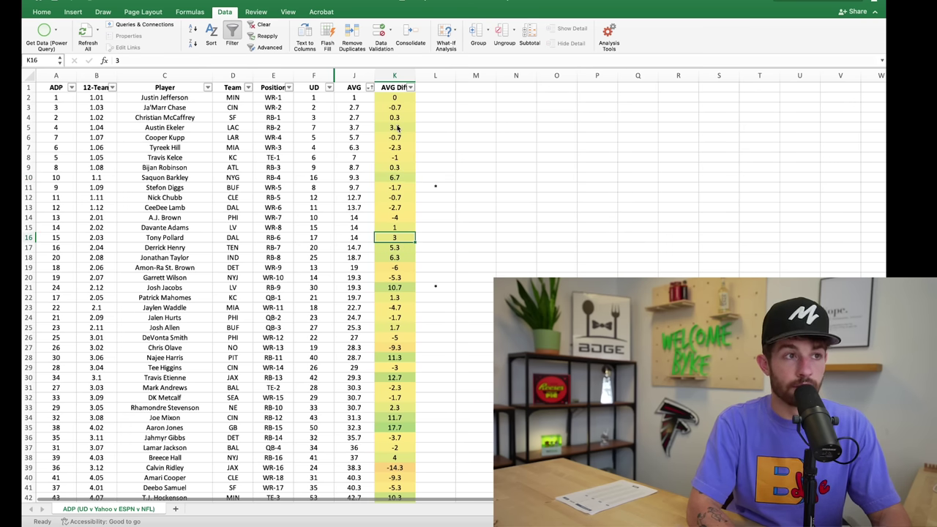
pyautogui.click(397, 128)
# Compare Austin Ekeler's AVG 3.7 and UD 7, then Saquon Barkley's AVG and UD values
pyautogui.press('Left')
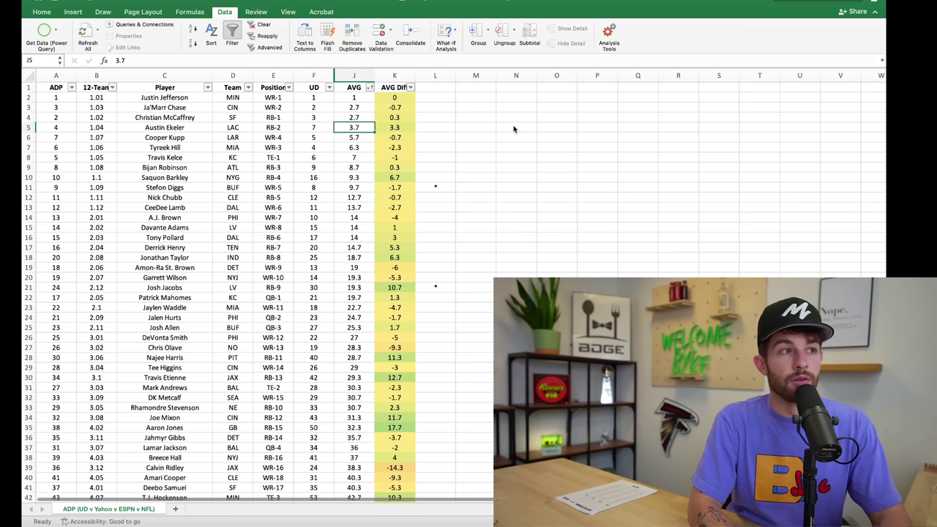
pyautogui.press('Left')
pyautogui.click(395, 177)
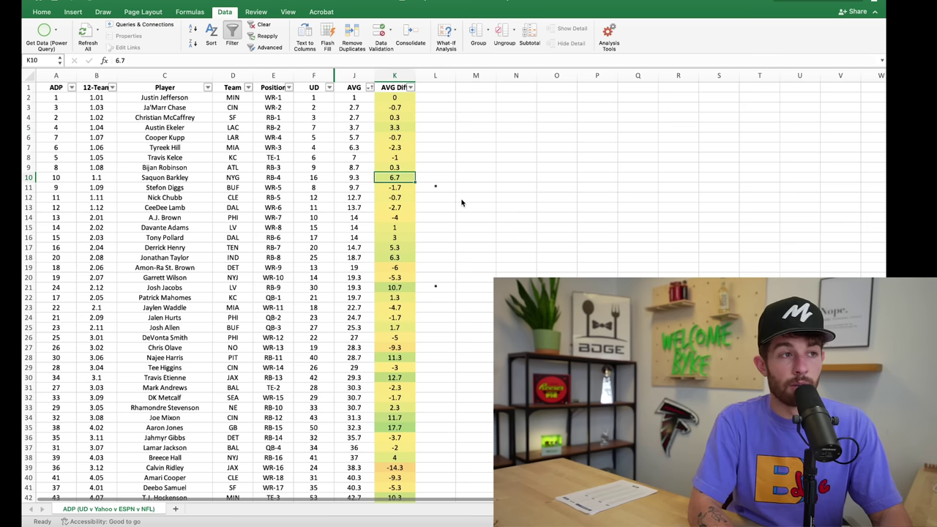
pyautogui.press('Left')
pyautogui.press('Left')
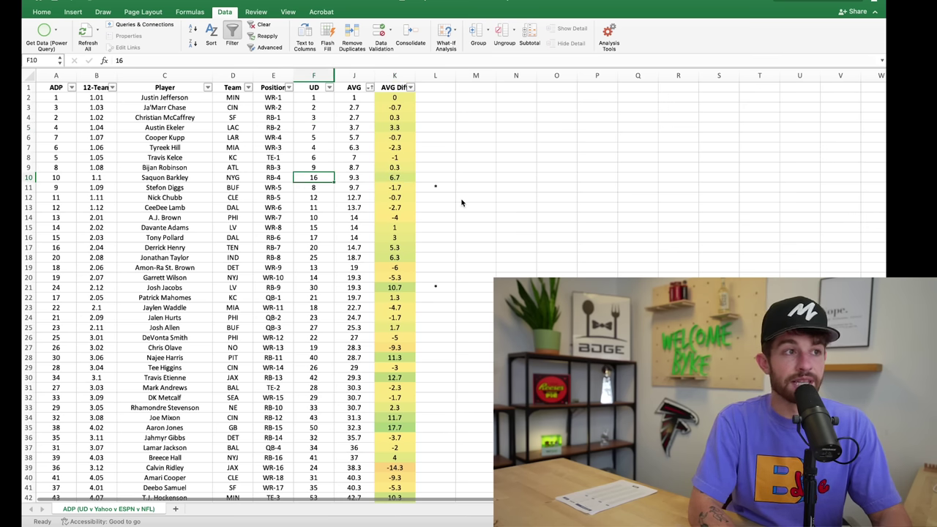
pyautogui.press('Right')
pyautogui.press('Right')
# Check AVG Diff for Josh Jacobs (10.7), Chris Olave, Travis Etienne (12.7), Gibbs (-3.7), Ridley (-14.3)
pyautogui.scroll(-3, 410, 234)
pyautogui.click(395, 224)
pyautogui.scroll(-2, 408, 247)
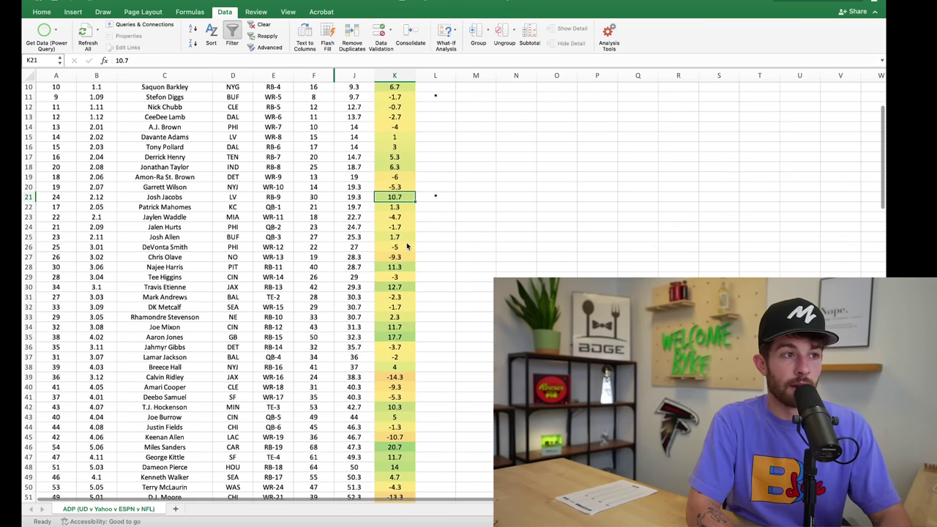
pyautogui.click(402, 260)
pyautogui.scroll(-3, 402, 257)
pyautogui.press('Down')
pyautogui.press('Down')
pyautogui.press('Down')
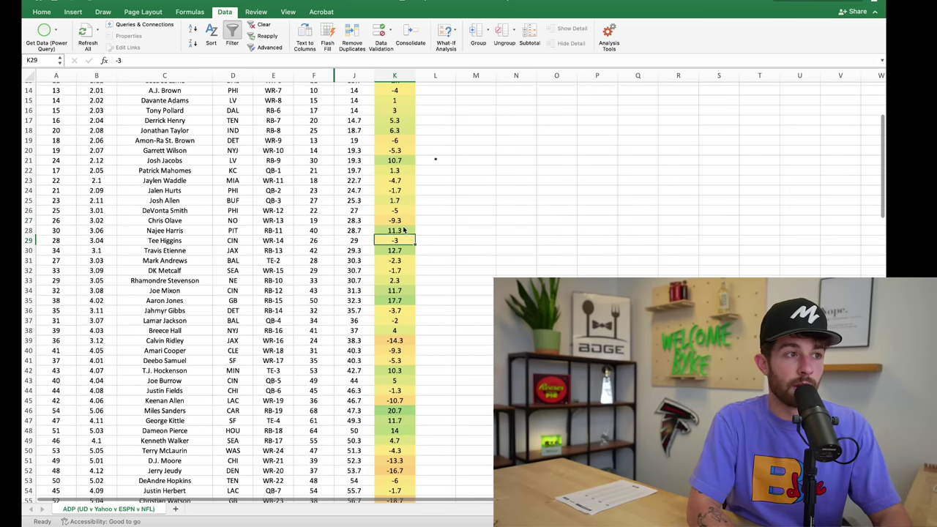
pyautogui.scroll(-7, 402, 230)
pyautogui.press('Down')
pyautogui.press('Down')
pyautogui.press('Down')
pyautogui.press('Down')
pyautogui.press('Down')
pyautogui.press('Down')
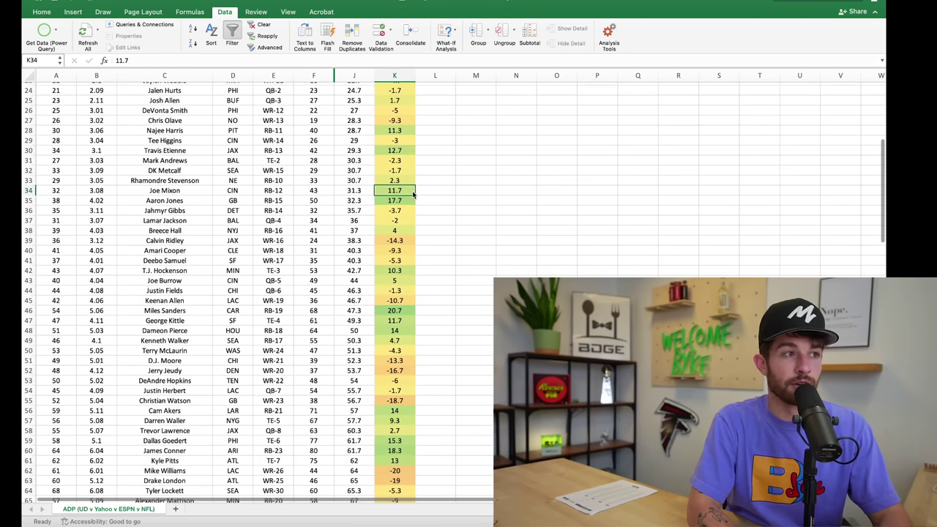
pyautogui.scroll(-2, 395, 213)
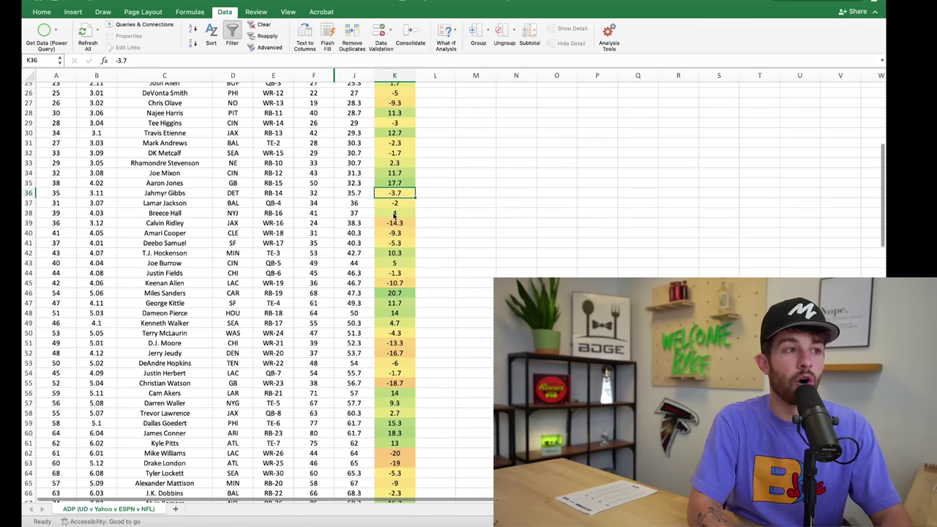
pyautogui.press('Down')
pyautogui.press('Down')
pyautogui.press('Down')
# Check AVG Diff for Devin Singletary (1.3), Jalen Hurts (-1.7) and Mark Andrews (-2.3)
pyautogui.scroll(-2, 410, 197)
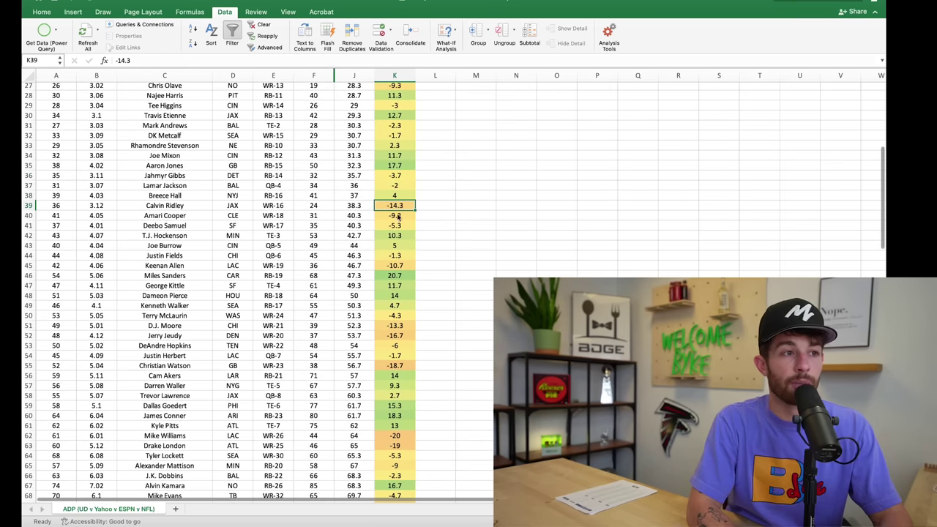
pyautogui.scroll(-20, 416, 343)
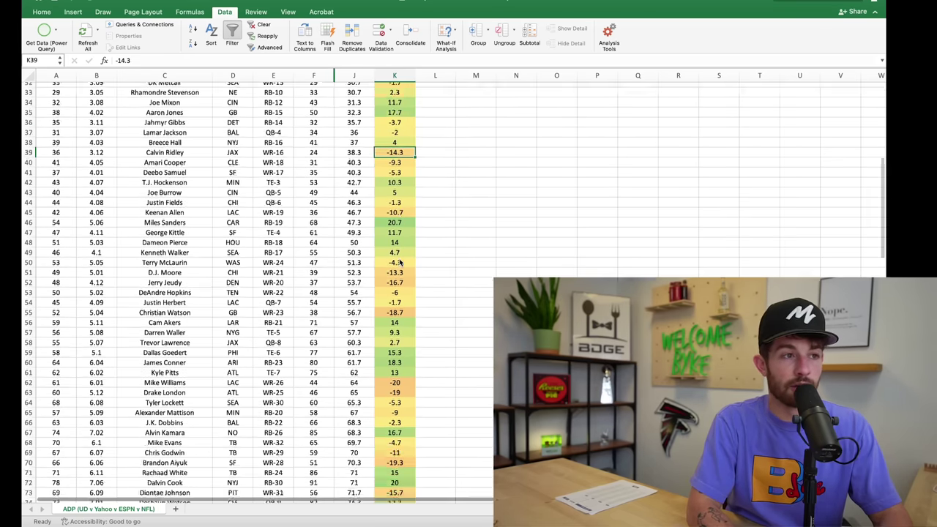
pyautogui.scroll(-12, 400, 261)
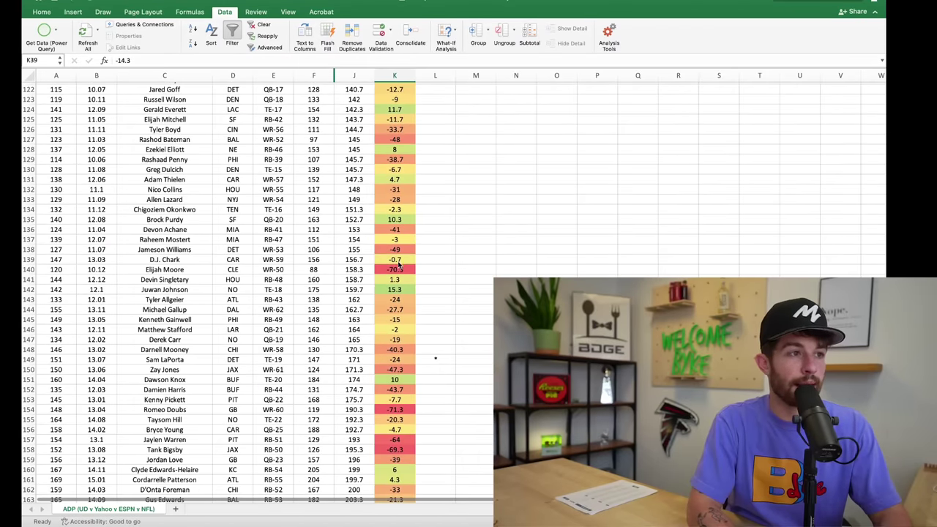
pyautogui.click(401, 279)
pyautogui.scroll(20, 399, 307)
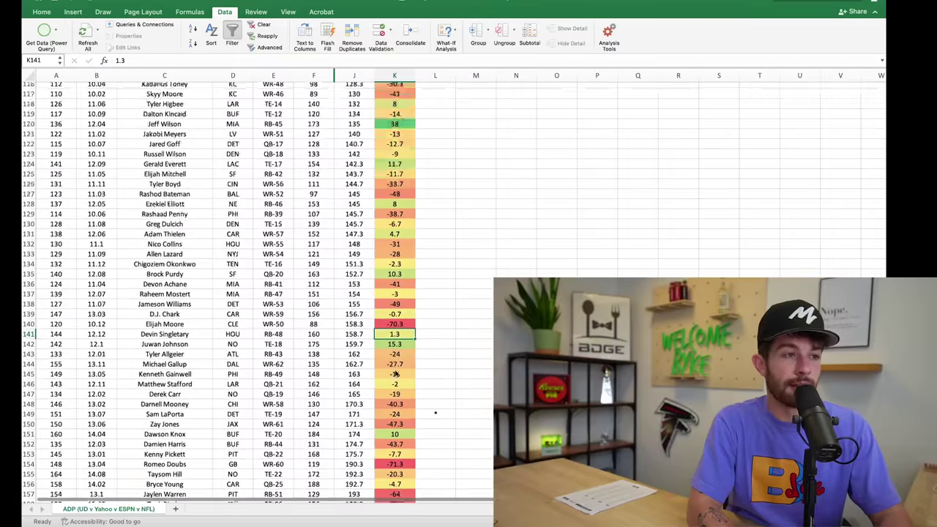
pyautogui.scroll(20, 395, 374)
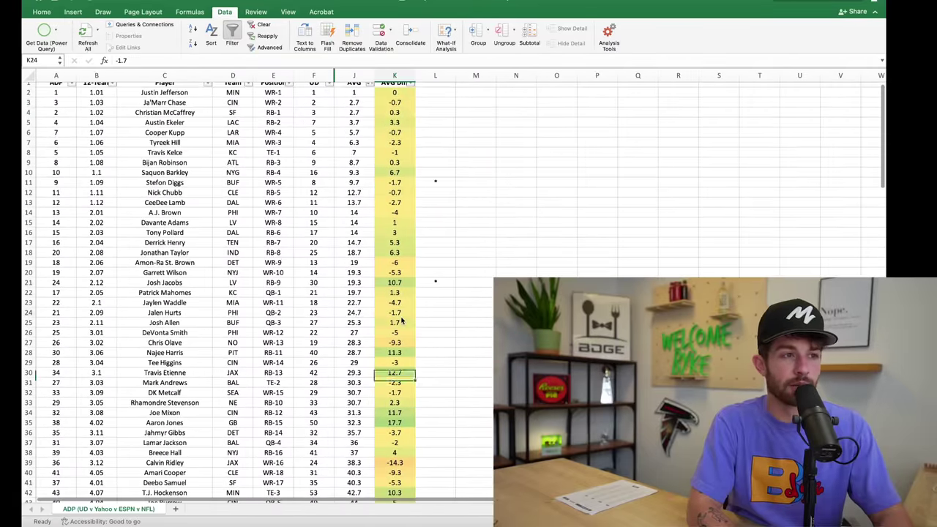
pyautogui.click(402, 317)
pyautogui.scroll(-2, 402, 320)
pyautogui.scroll(-2, 401, 317)
pyautogui.press('Down')
pyautogui.press('Down')
pyautogui.press('Down')
pyautogui.press('Down')
pyautogui.press('Down')
pyautogui.press('Down')
pyautogui.press('Down')
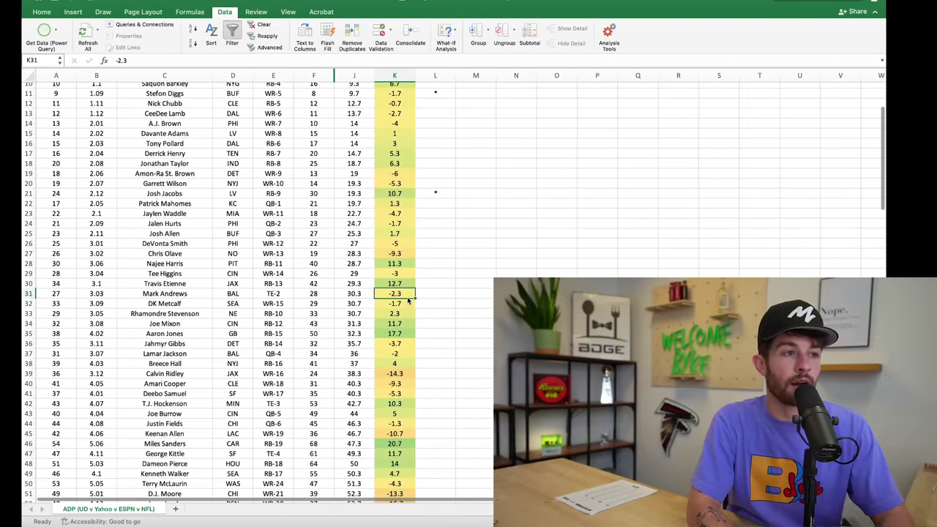
# Review AVG Diff for DeVonta Smith (-5), Chris Olave (-9.3) and Calvin Ridley (-14.3)
pyautogui.scroll(2, 412, 260)
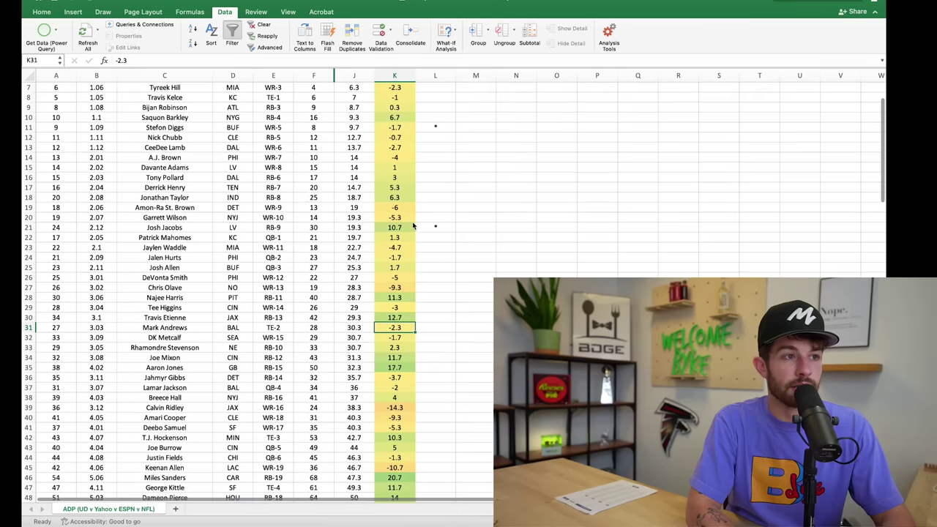
pyautogui.click(406, 276)
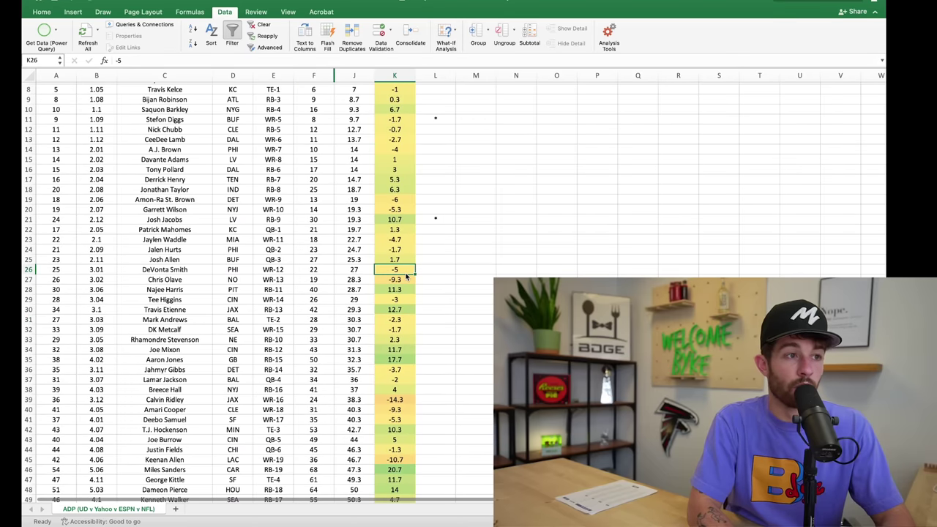
pyautogui.press('Up')
pyautogui.press('Up')
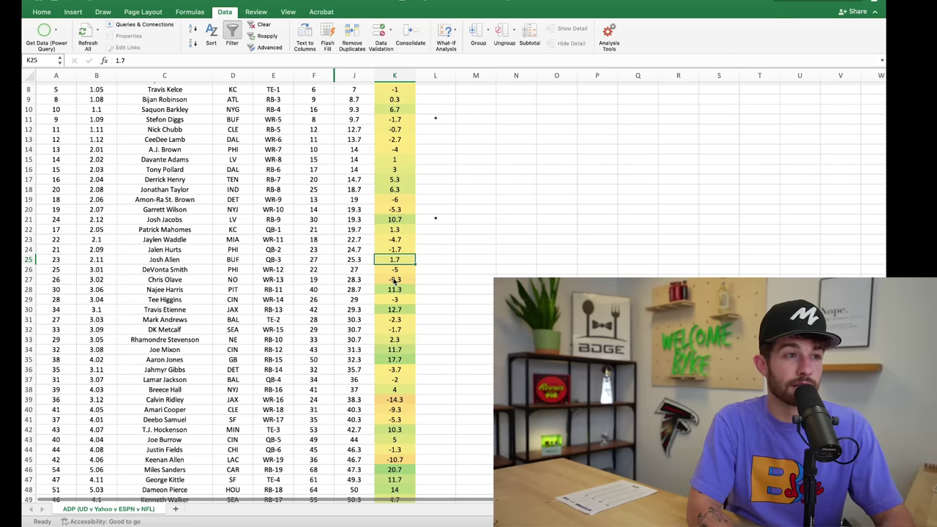
pyautogui.click(394, 280)
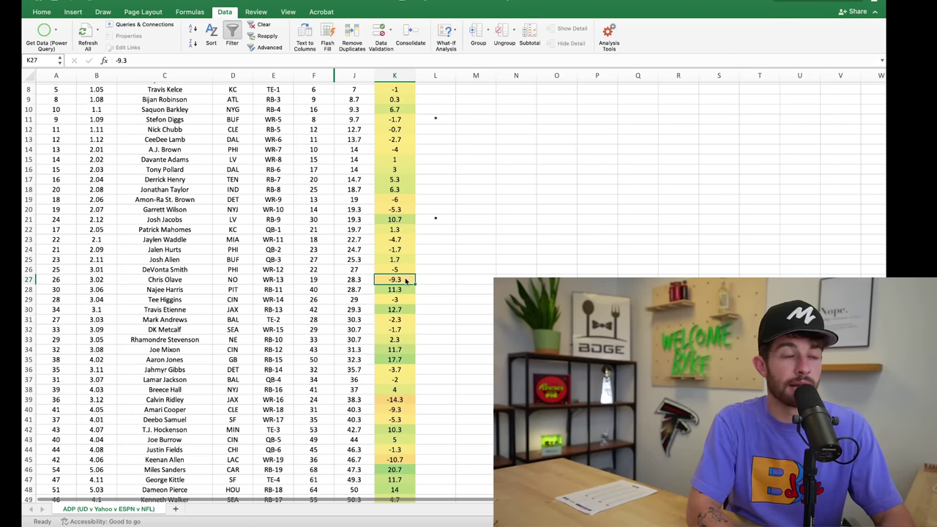
pyautogui.scroll(-6, 406, 280)
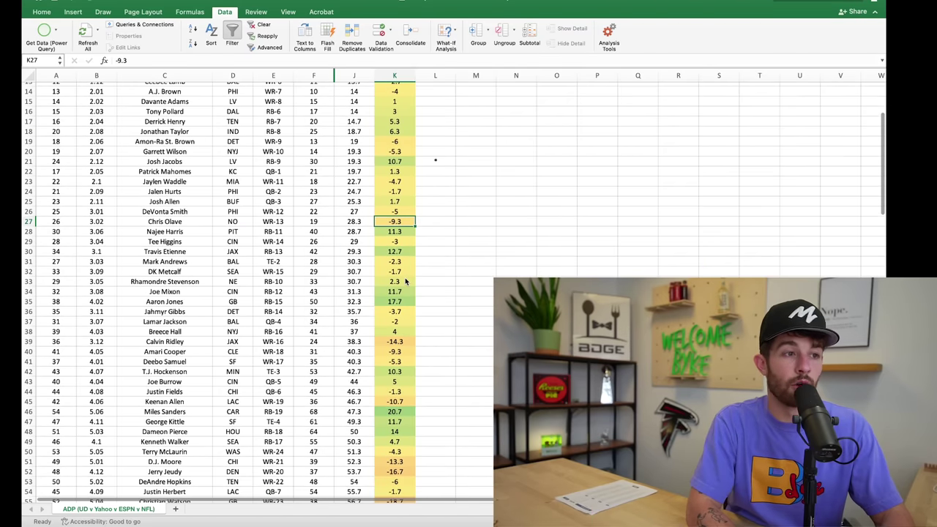
pyautogui.scroll(-1, 406, 280)
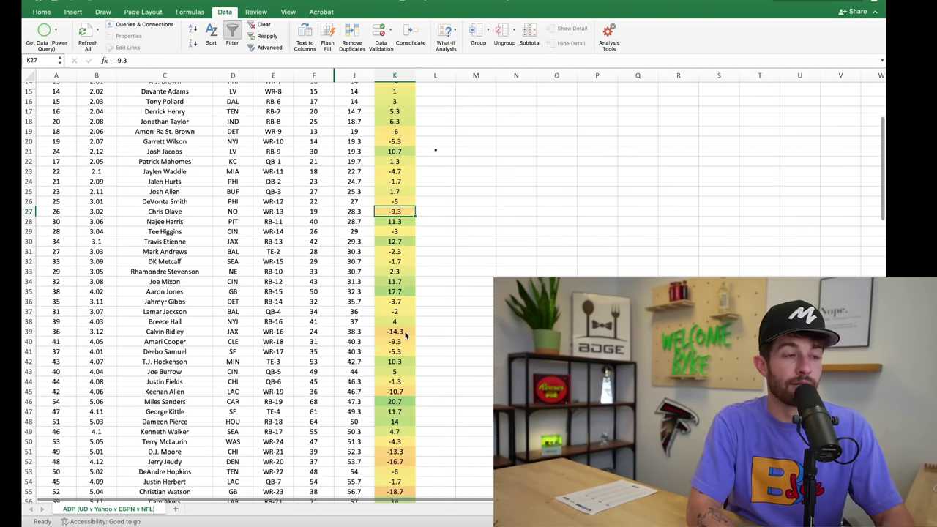
pyautogui.click(406, 335)
# Review AVG Diff for Keenan Allen (-10.7), D.J. Moore (-13.3) and Jerry Jeudy (-16.7)
pyautogui.scroll(-4, 406, 336)
pyautogui.scroll(-1, 406, 335)
pyautogui.click(402, 336)
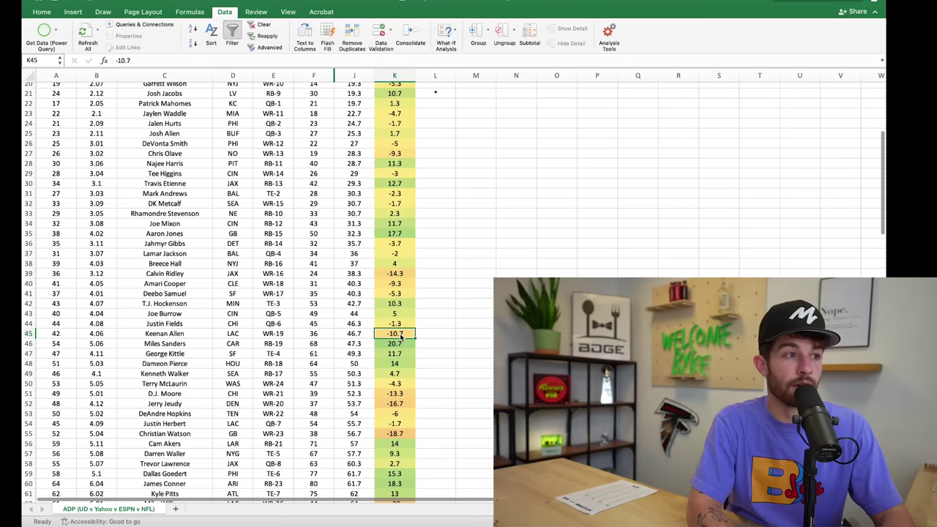
pyautogui.scroll(-2, 402, 338)
pyautogui.scroll(-4, 401, 381)
pyautogui.click(403, 337)
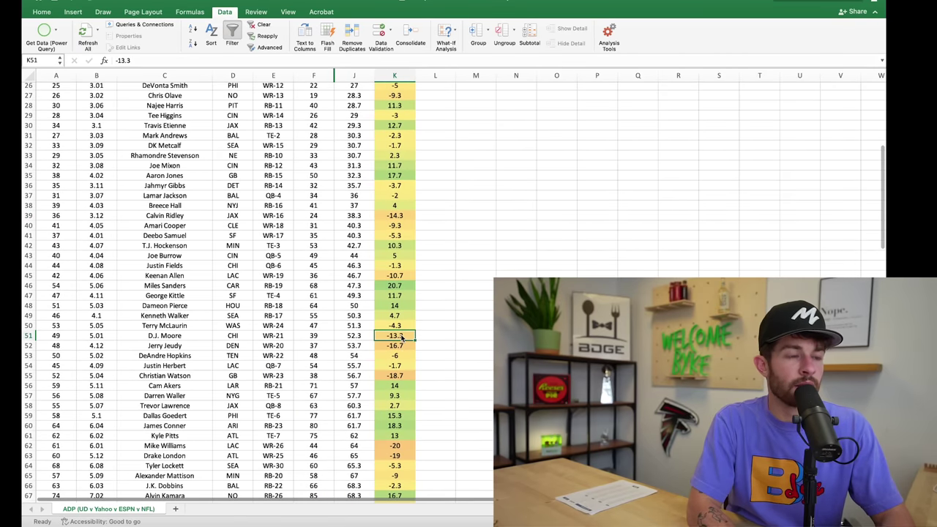
pyautogui.press('Down')
# Continue down AVG Diff to Christian Watson (-18.7), Brandon Aiyuk (-19.3) and Christian Kirk (-24.3)
pyautogui.scroll(-1, 424, 342)
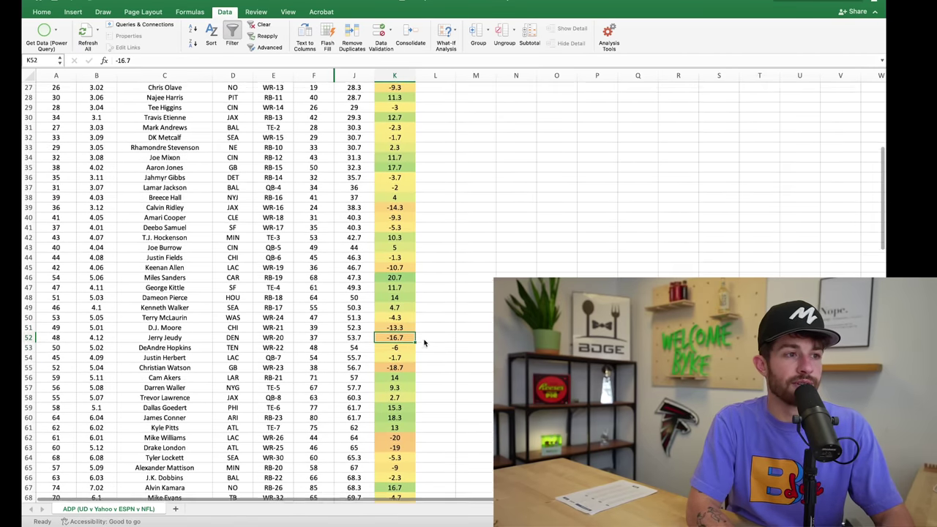
pyautogui.press('Down')
pyautogui.press('Down')
pyautogui.press('Down')
pyautogui.scroll(-10, 424, 343)
pyautogui.press('Down')
pyautogui.press('Down')
pyautogui.press('Down')
pyautogui.press('Down')
pyautogui.press('Down')
pyautogui.press('Down')
pyautogui.press('Down')
pyautogui.press('Down')
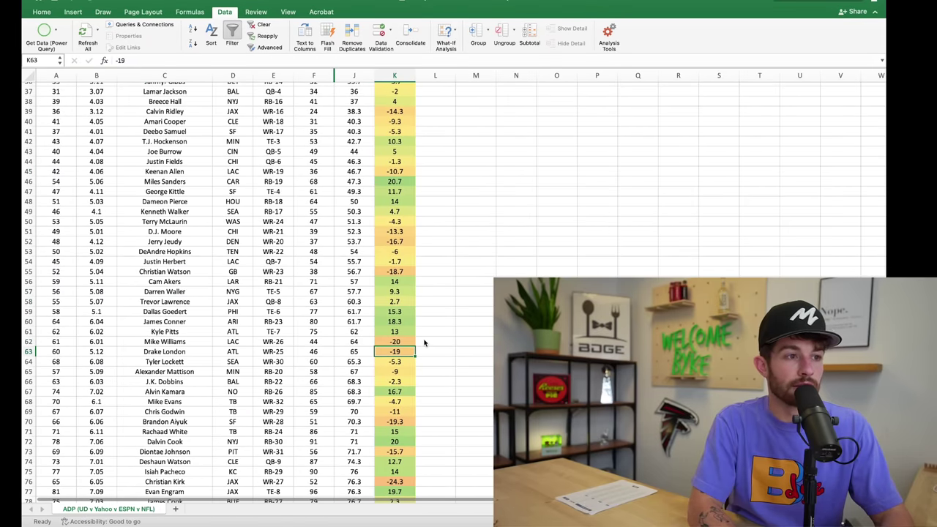
pyautogui.scroll(-2, 424, 343)
pyautogui.press('Down')
pyautogui.press('Down')
pyautogui.press('Down')
pyautogui.press('Down')
pyautogui.press('Down')
pyautogui.press('Down')
pyautogui.press('Down')
pyautogui.scroll(-2, 399, 415)
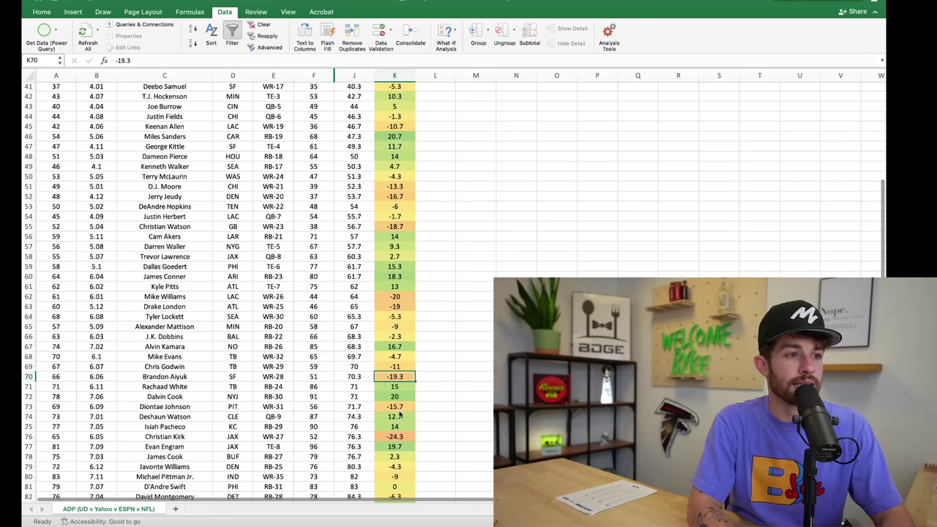
pyautogui.press('Down')
pyautogui.press('Down')
pyautogui.press('Down')
pyautogui.press('Down')
pyautogui.press('Down')
pyautogui.press('Down')
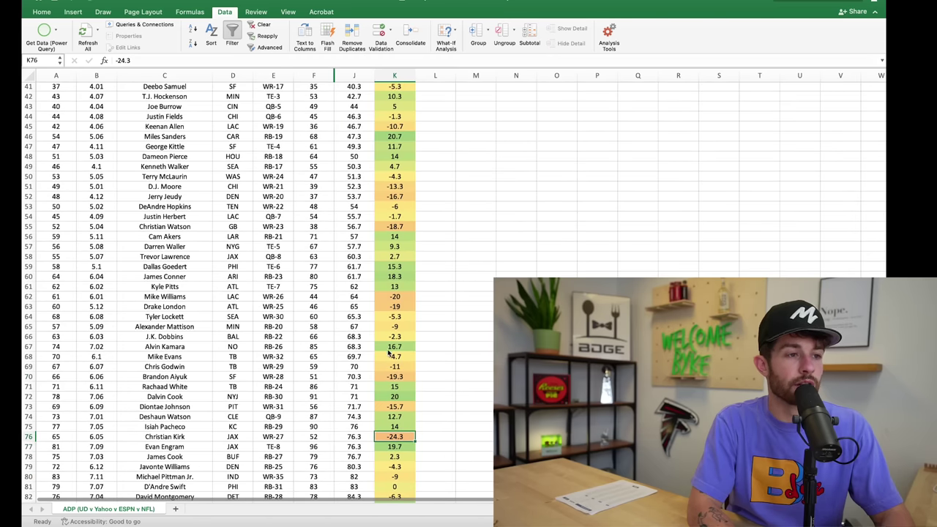
pyautogui.scroll(20, 389, 352)
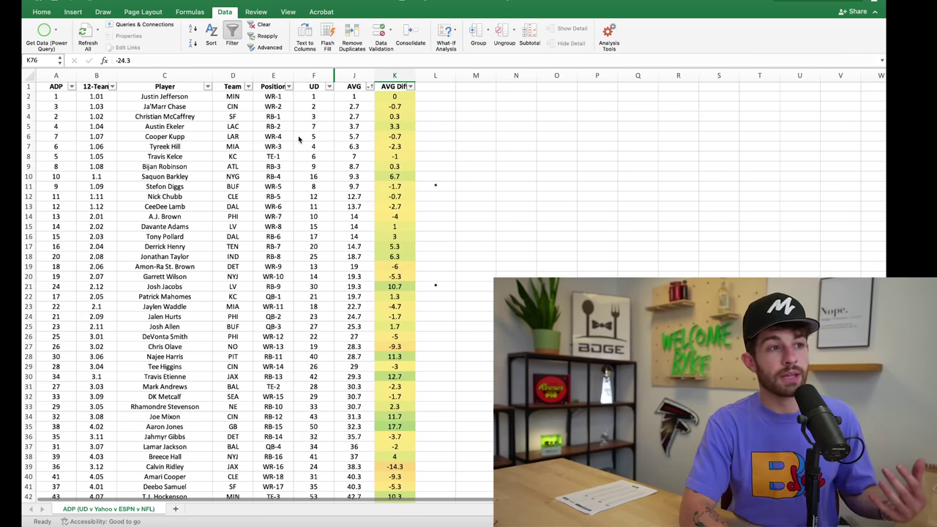
# Step through the AVG column from the top to Nick Chubb and CeeDee Lamb (13.7)
pyautogui.press('Left')
pyautogui.hotkey('ctrl', 'Up')
pyautogui.press('Down')
pyautogui.press('Down')
pyautogui.press('Down')
pyautogui.press('Down')
pyautogui.press('Down')
pyautogui.press('Down')
pyautogui.press('Down')
pyautogui.press('Down')
pyautogui.press('Down')
pyautogui.press('Down')
pyautogui.press('Down')
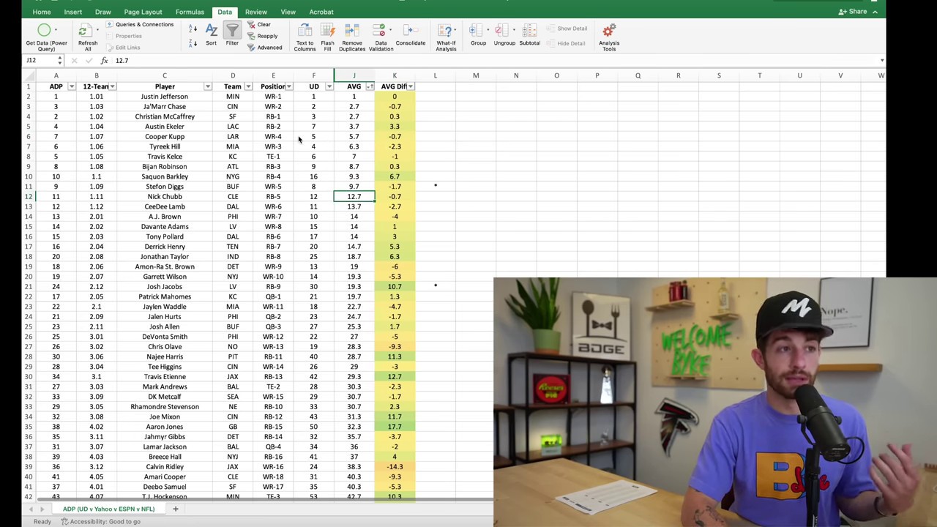
pyautogui.press('Down')
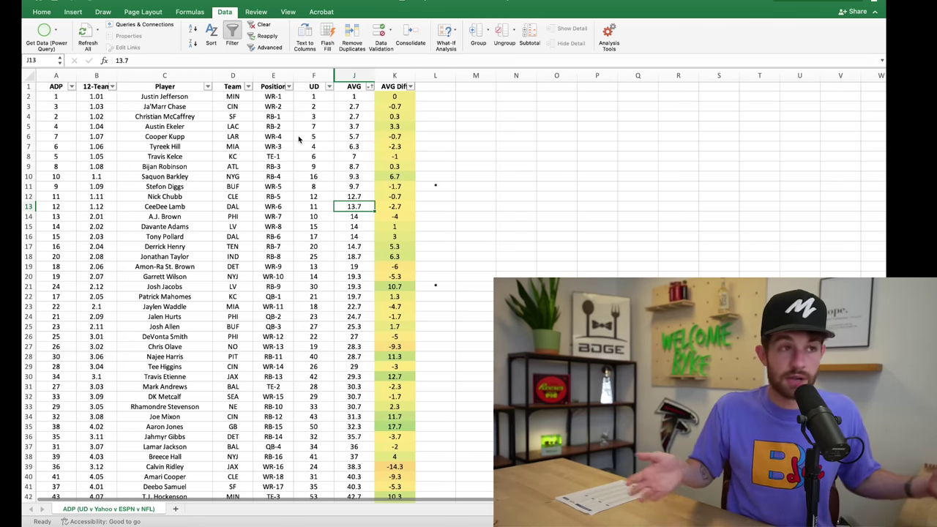
# Review Ekeler's AVG 3.7 and AVG Diff for Diggs (-1.7), Taylor (6.3), Bijan Robinson (0.3)
pyautogui.click(404, 91)
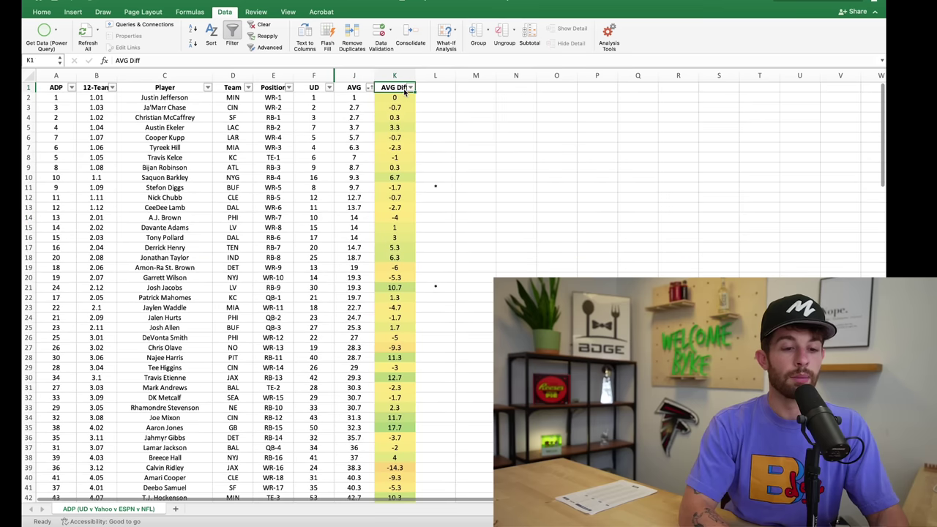
pyautogui.click(351, 130)
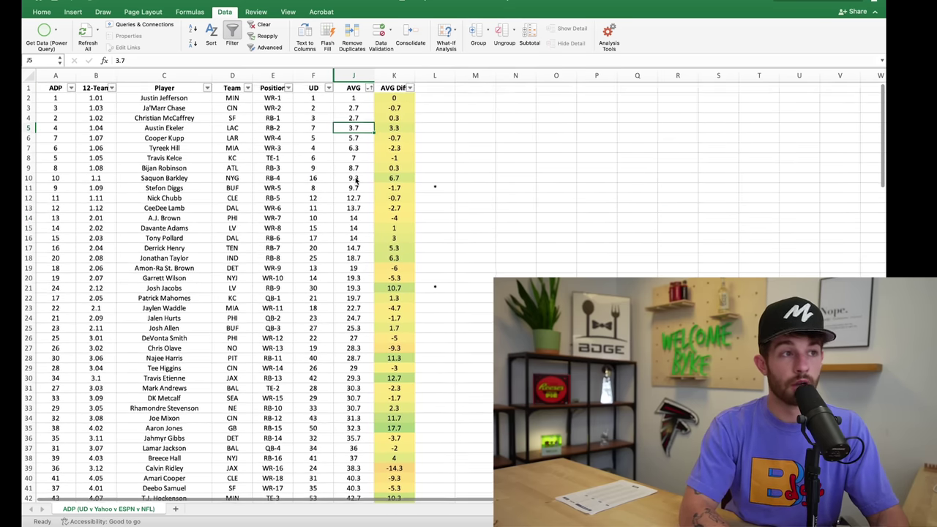
pyautogui.click(396, 188)
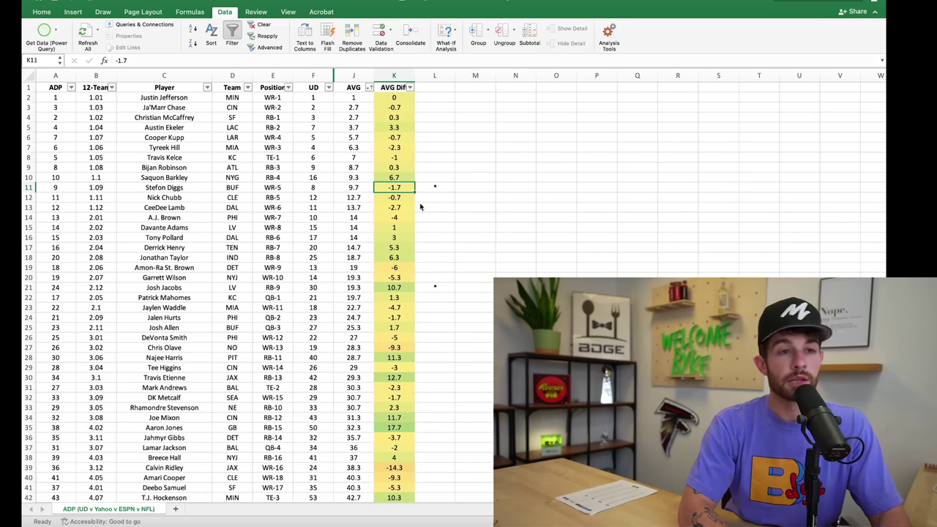
pyautogui.press('Down')
pyautogui.press('Down')
pyautogui.press('Down')
pyautogui.press('Down')
pyautogui.press('Down')
pyautogui.press('Down')
pyautogui.press('Down')
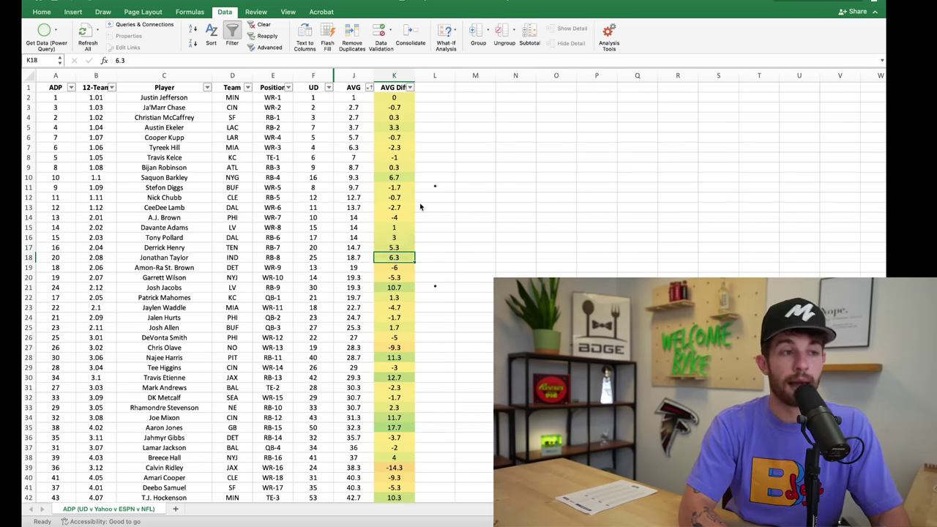
pyautogui.click(393, 169)
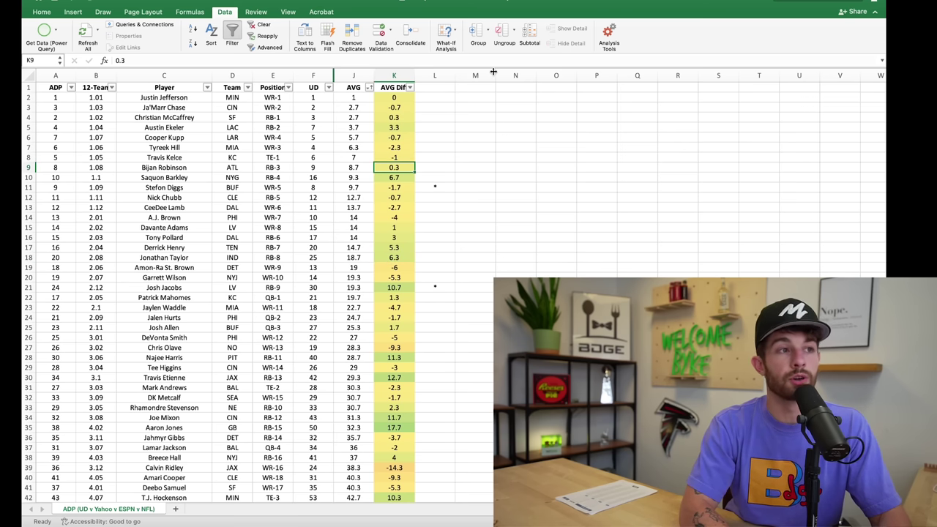
# Select Saquon Barkley's AVG Diff of 6.7 and scroll through the list
pyautogui.click(412, 118)
pyautogui.press('Down')
pyautogui.press('Down')
pyautogui.press('Down')
pyautogui.press('Down')
pyautogui.press('Down')
pyautogui.press('Down')
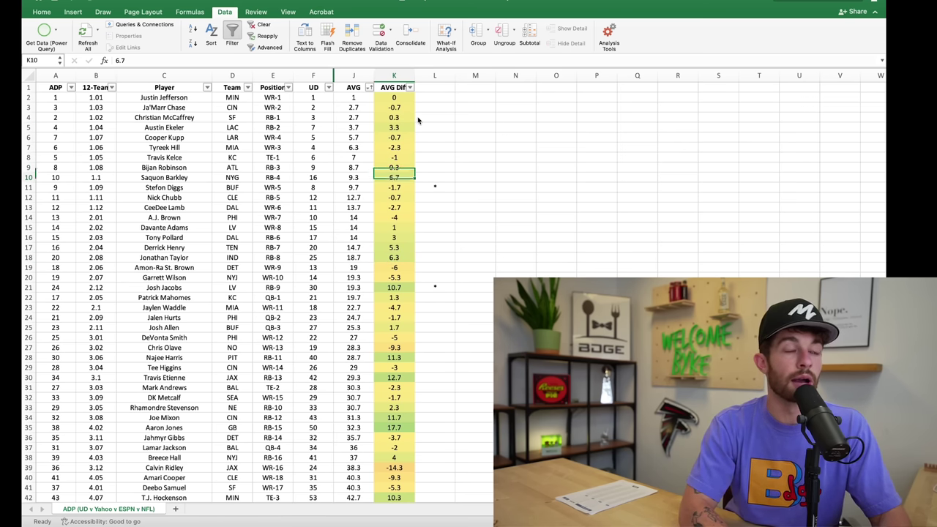
pyautogui.press('Up')
pyautogui.press('Down')
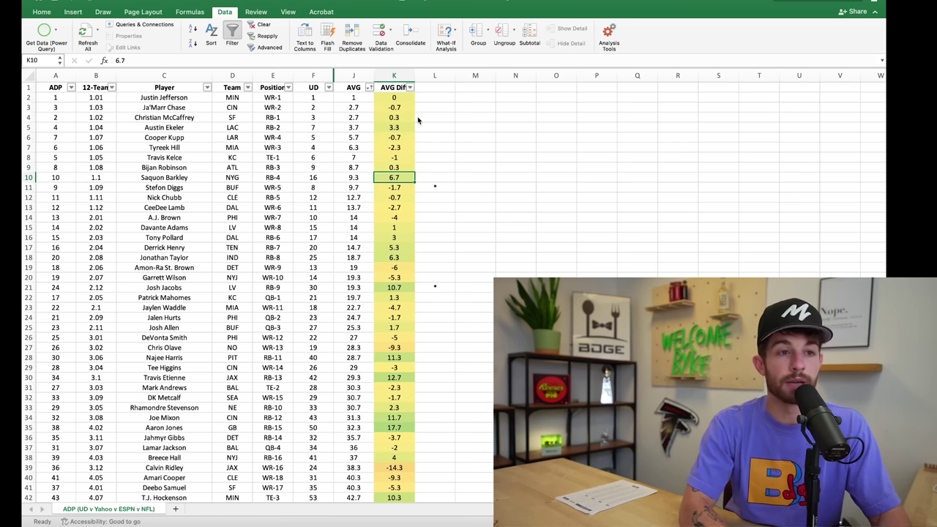
pyautogui.scroll(-1, 412, 183)
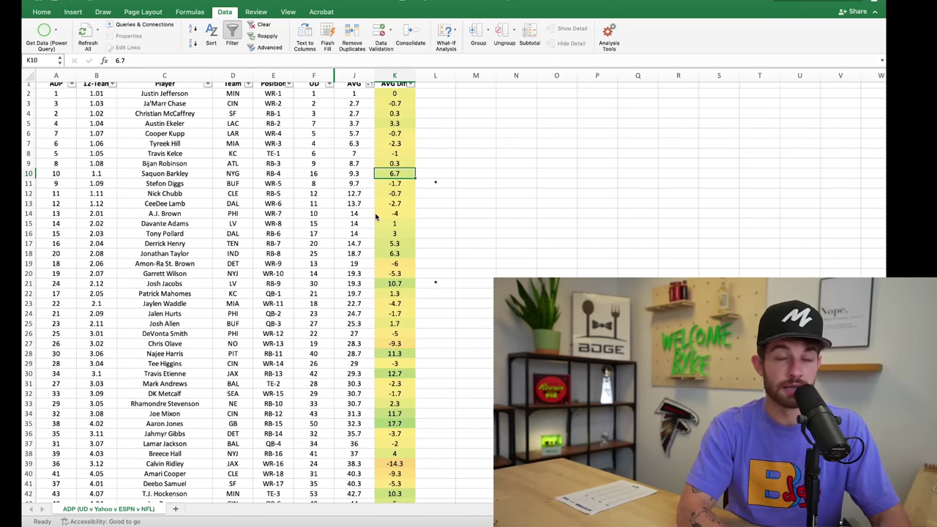
pyautogui.scroll(-1, 380, 227)
pyautogui.scroll(-1, 396, 252)
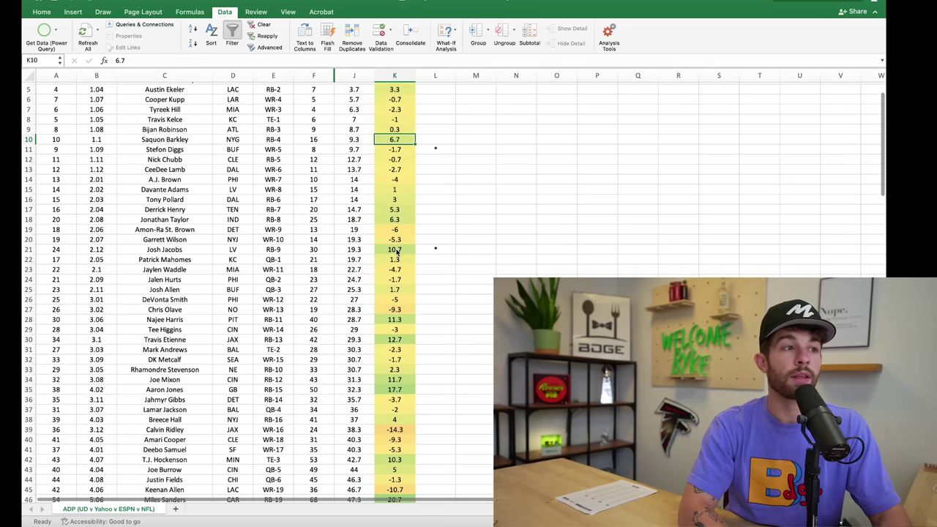
pyautogui.scroll(4, 396, 252)
pyautogui.scroll(-1, 396, 251)
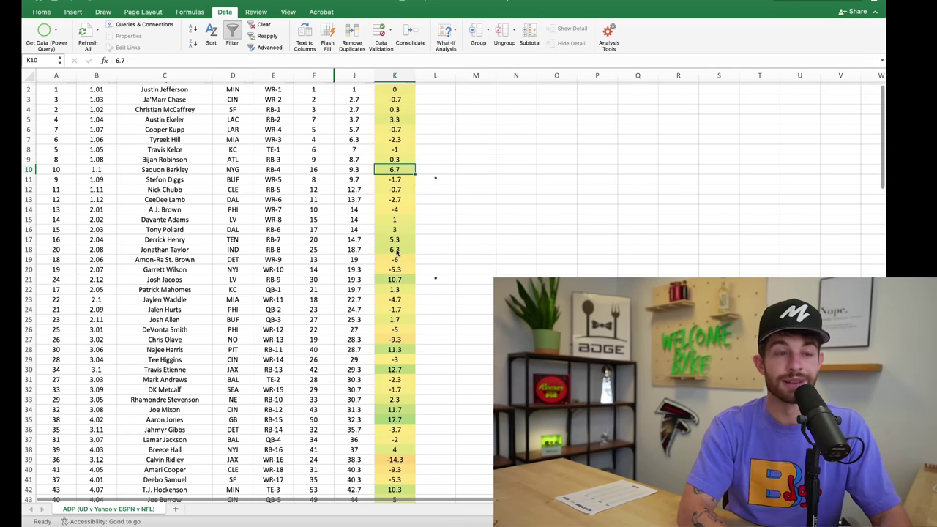
# Check Garrett Wilson's -5.3 and Pollard's 3 AVG Diff, then AVG for Diggs (9.7), Lamb (13.7)
pyautogui.click(396, 290)
pyautogui.press('Up')
pyautogui.press('Up')
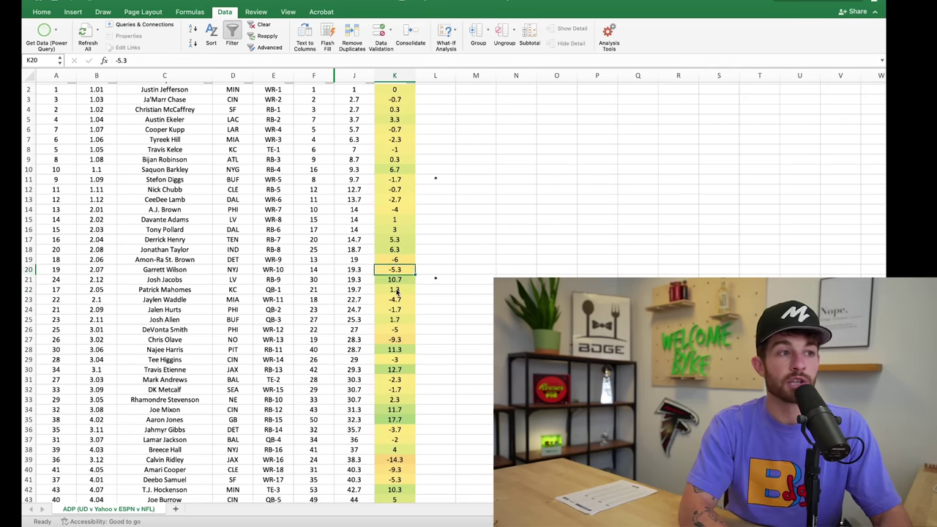
pyautogui.press('Up')
pyautogui.press('Up')
pyautogui.press('Up')
pyautogui.press('Up')
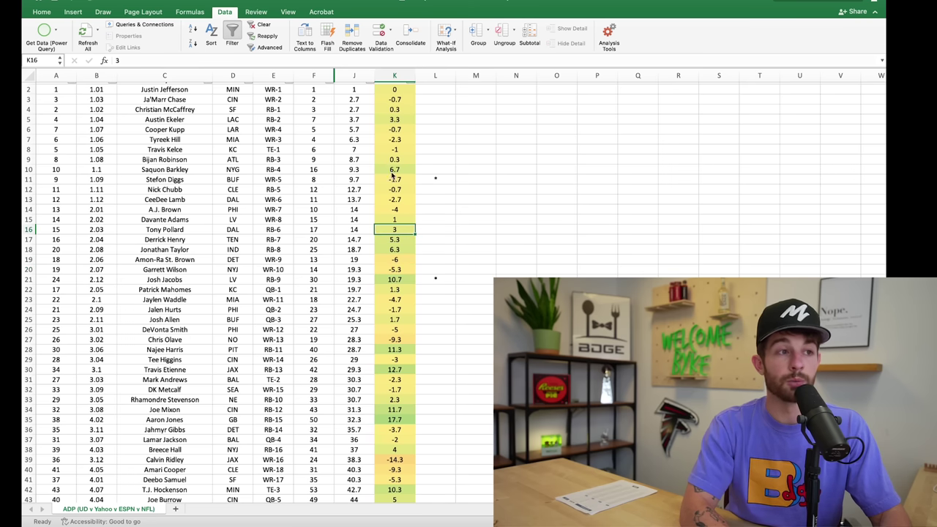
pyautogui.click(354, 169)
pyautogui.scroll(1, 366, 183)
pyautogui.press('Down')
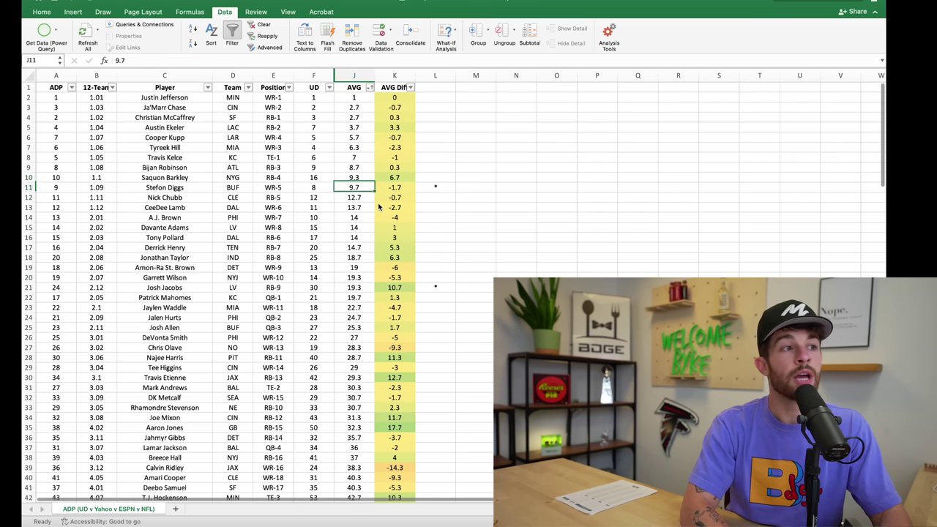
pyautogui.press('Down')
pyautogui.press('Down')
# Check Travis Kelce's AVG Diff of -1, Bijan Robinson's AVG, and A.J. Brown's AVG Diff of -4
pyautogui.scroll(-1, 378, 205)
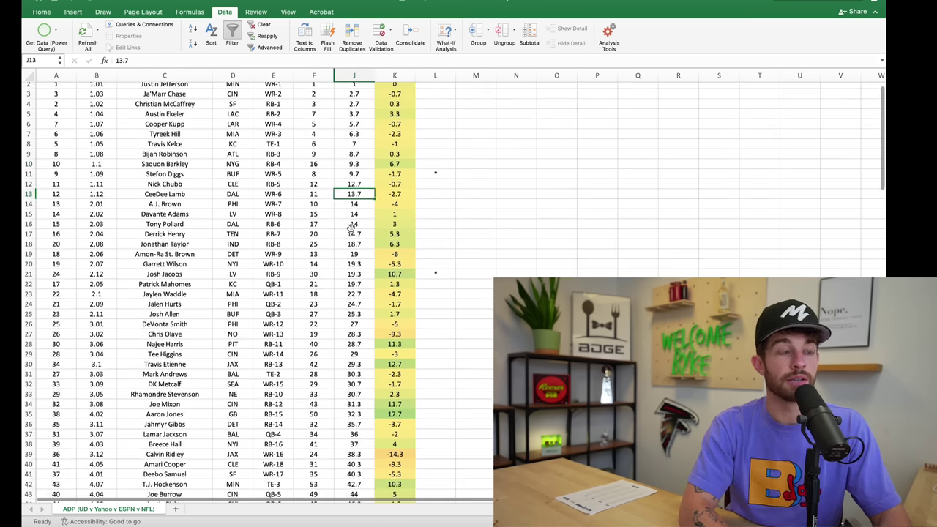
pyautogui.scroll(-1, 352, 227)
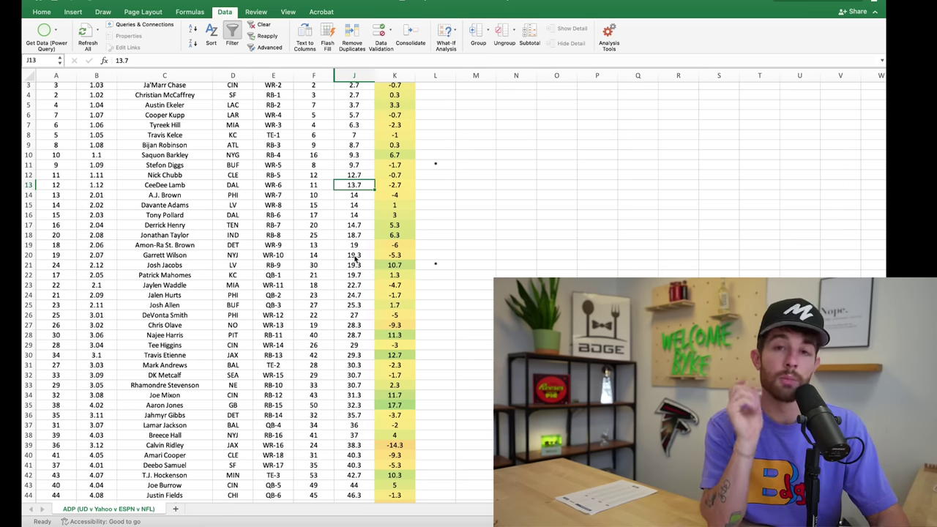
pyautogui.scroll(2, 354, 257)
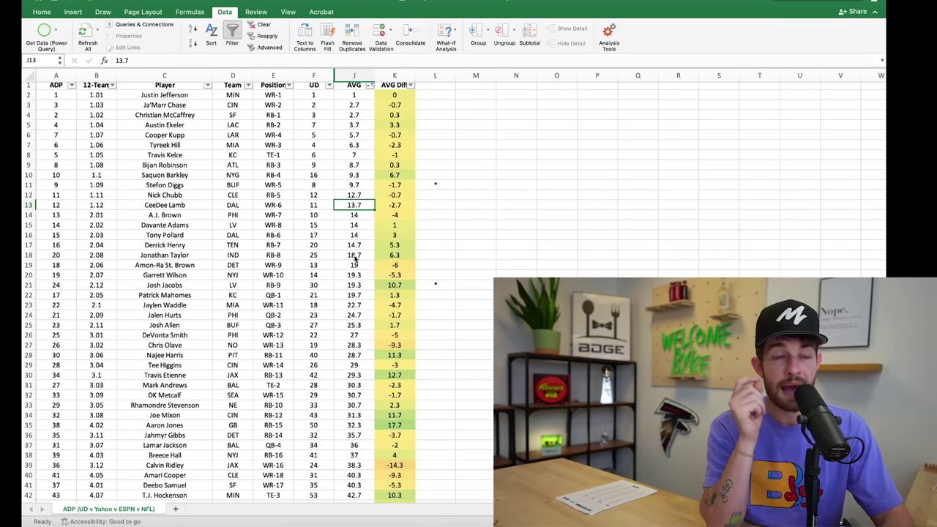
pyautogui.press('Right')
pyautogui.press('Up')
pyautogui.press('Up')
pyautogui.press('Up')
pyautogui.press('Up')
pyautogui.press('Up')
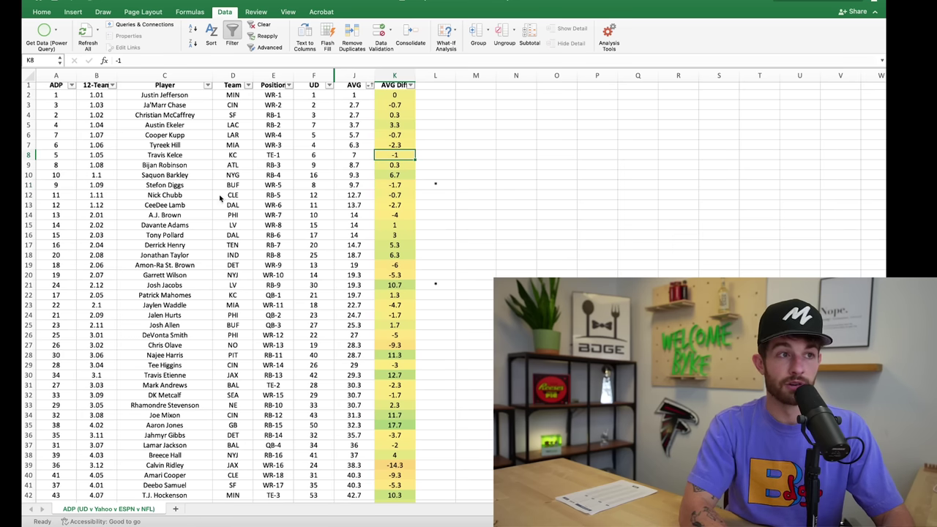
pyautogui.click(343, 167)
pyautogui.click(405, 215)
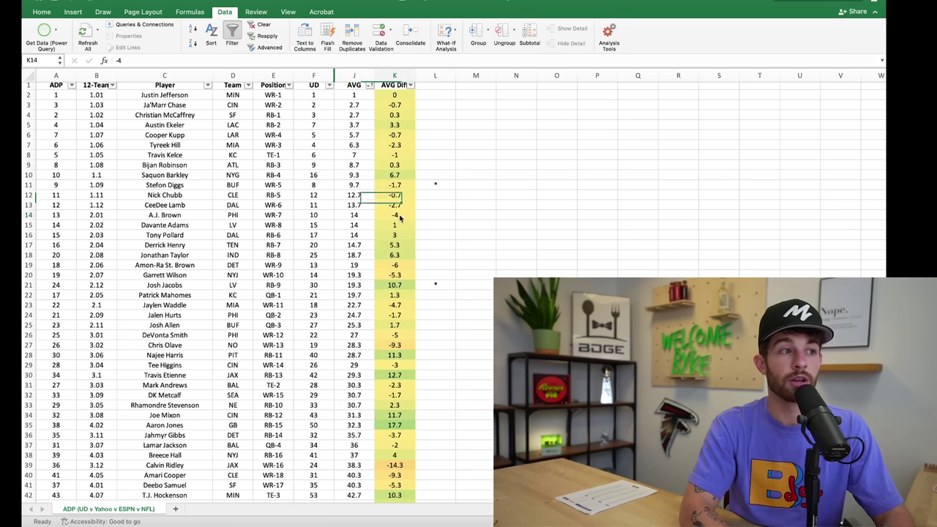
# Step through AVG Diff from Saquon Barkley (6.7) down to Nick Chubb (-0.7)
pyautogui.scroll(-1, 399, 244)
pyautogui.click(399, 280)
pyautogui.scroll(1, 405, 237)
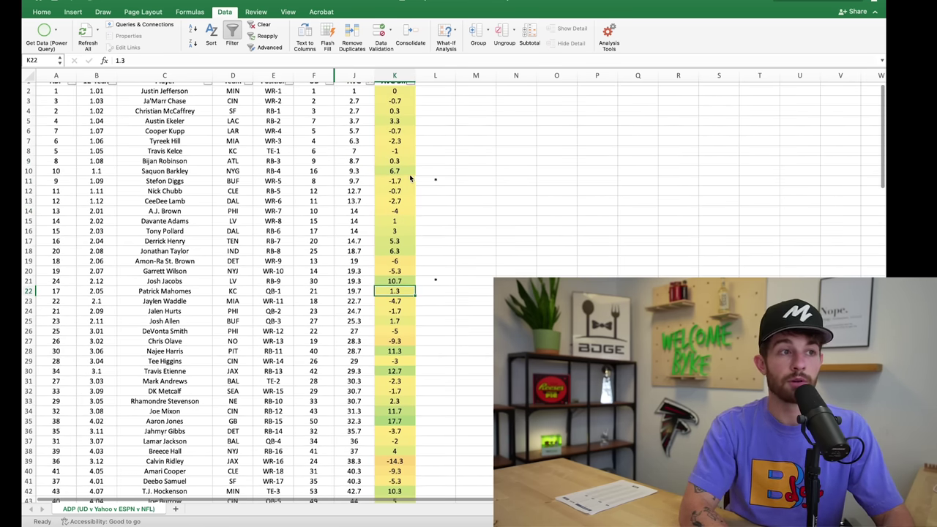
pyautogui.click(410, 175)
pyautogui.press('Down')
pyautogui.press('Down')
pyautogui.press('Down')
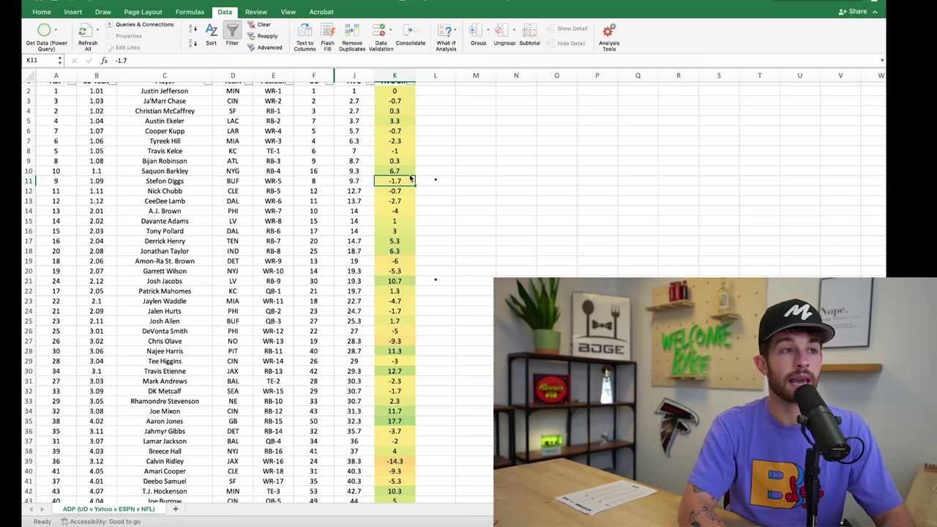
pyautogui.press('Up')
pyautogui.press('Up')
pyautogui.press('Down')
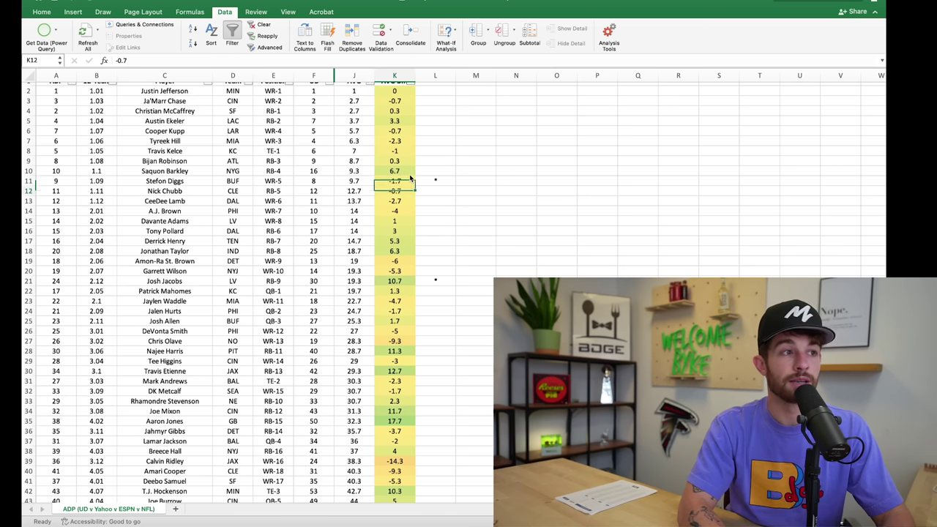
# Select CeeDee Lamb's AVG value of 13.7 and scroll through the sheet
pyautogui.scroll(-3, 408, 203)
pyautogui.scroll(-3, 408, 202)
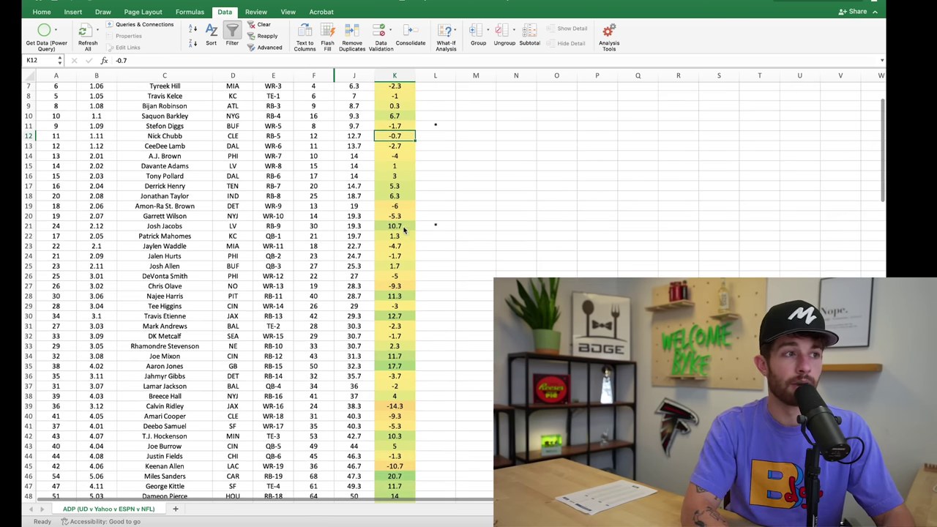
pyautogui.scroll(6, 359, 206)
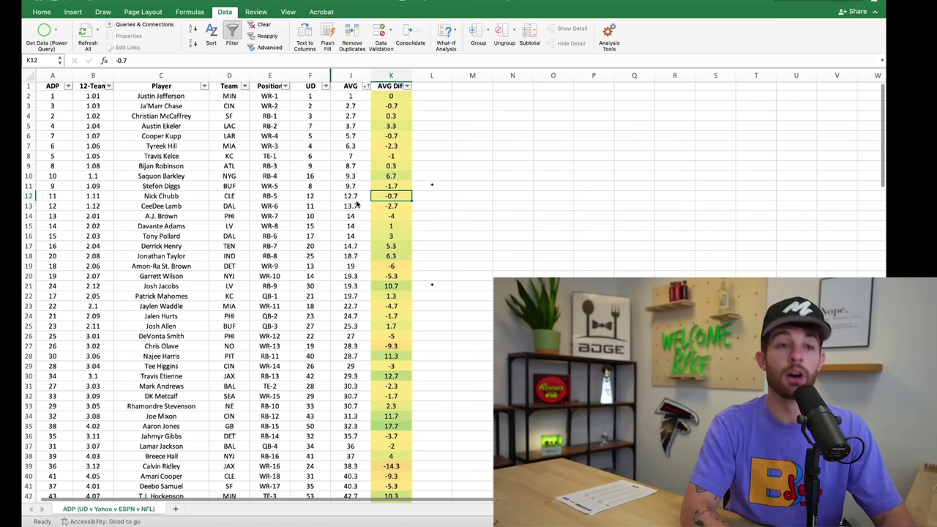
pyautogui.hscroll(-1, 356, 205)
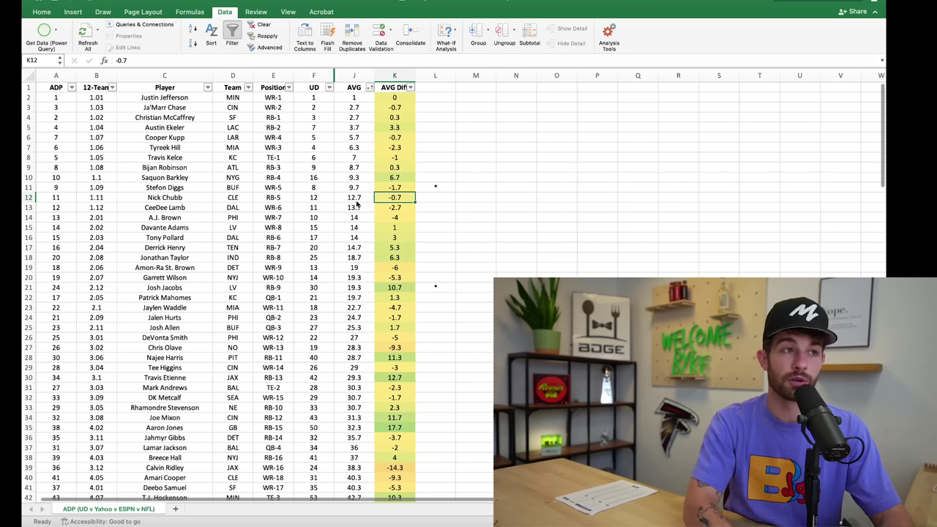
pyautogui.click(366, 211)
pyautogui.scroll(-1, 398, 198)
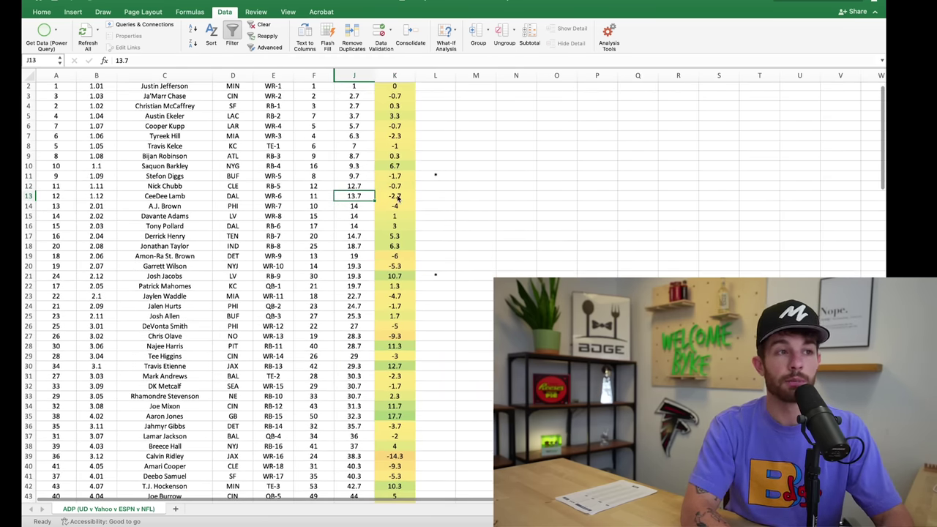
pyautogui.scroll(-2, 360, 180)
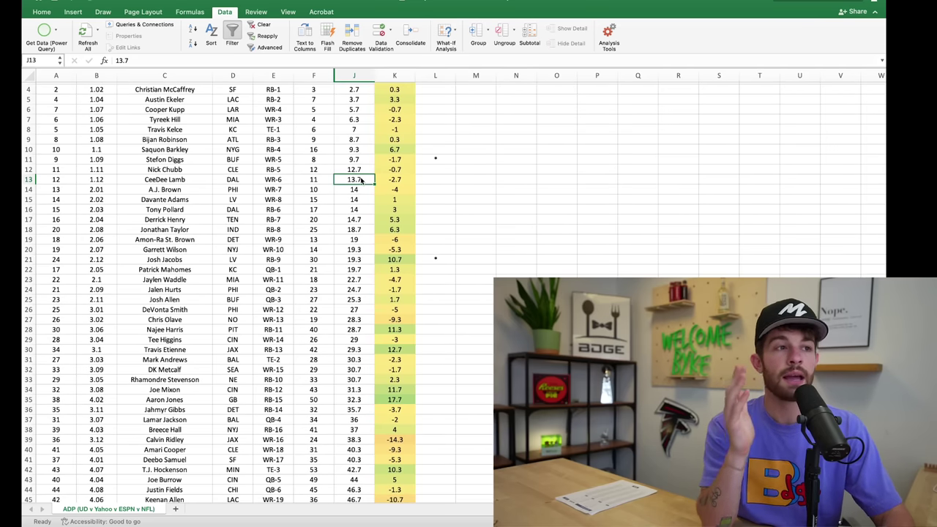
pyautogui.scroll(-1, 361, 180)
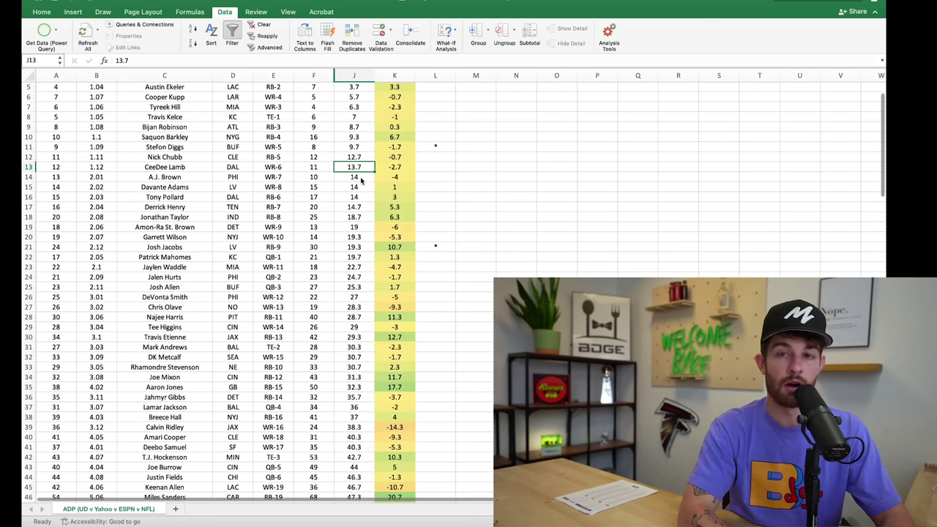
pyautogui.scroll(3, 361, 180)
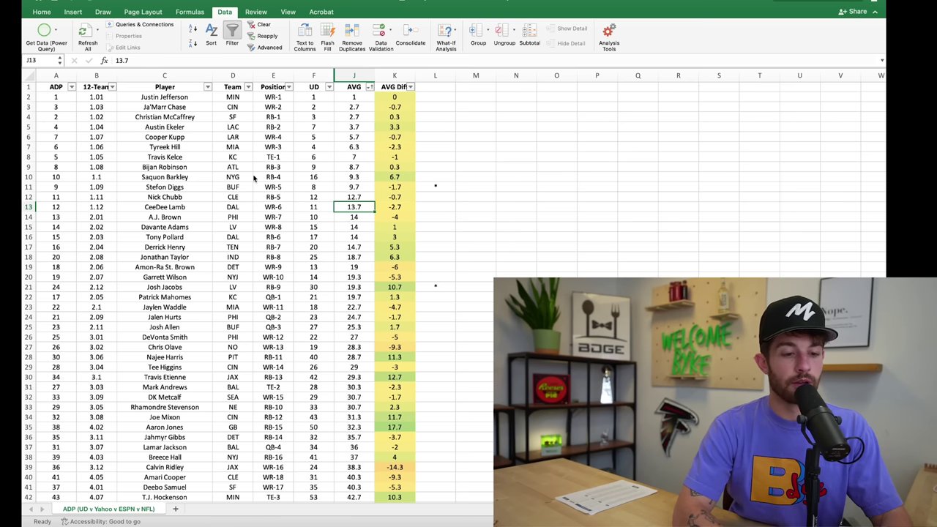
# Filter the Position column to quarterbacks only and go to Patrick Mahomes's AVG of 19.7
pyautogui.click(242, 169)
pyautogui.click(289, 87)
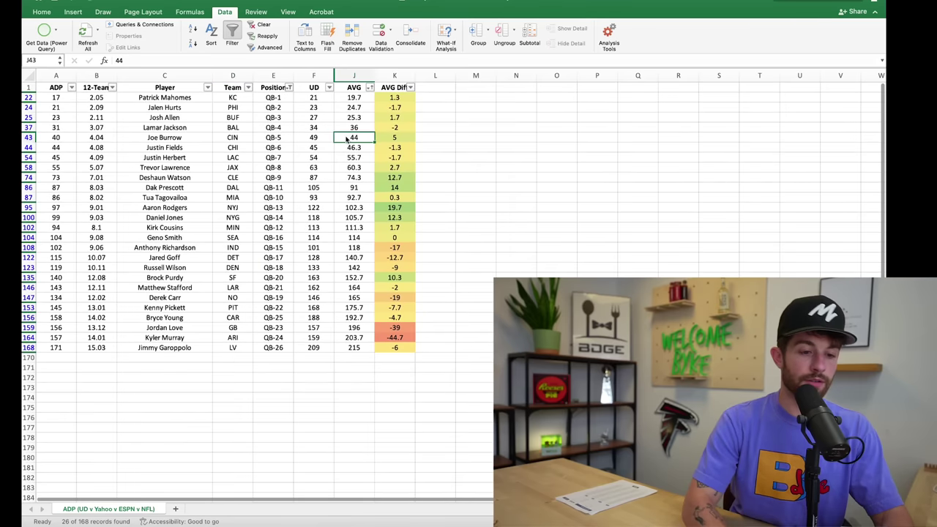
pyautogui.press('Up')
pyautogui.press('Up')
pyautogui.press('Up')
pyautogui.press('Up')
pyautogui.press('Right')
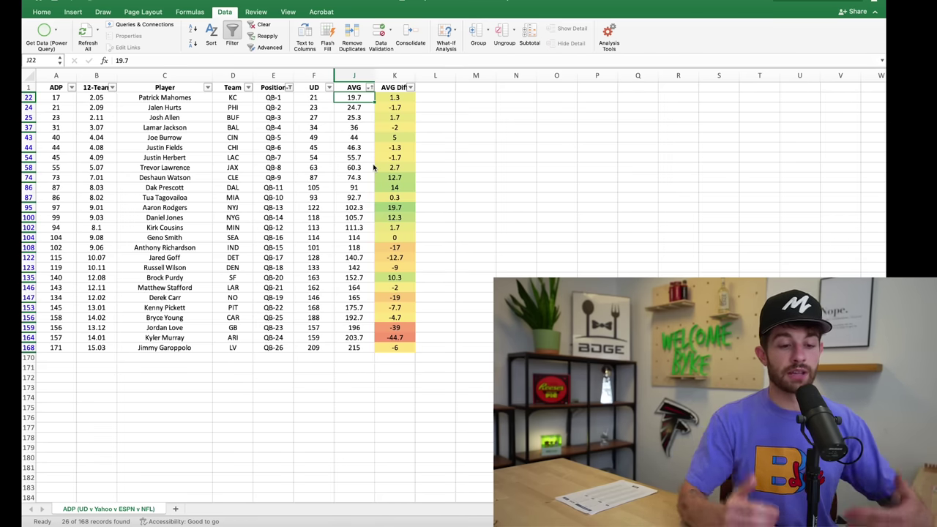
# Compare UD and average ADP for QB-3 (25.3) and QB-1 (19.7)
pyautogui.press('Down')
pyautogui.press('Down')
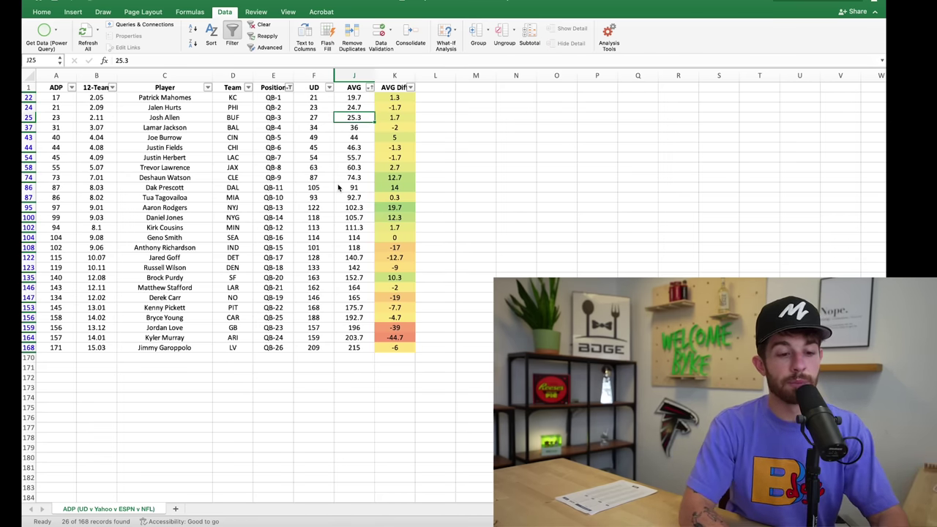
pyautogui.press('Left')
pyautogui.press('Right')
pyautogui.press('Left')
pyautogui.press('Up')
pyautogui.press('Up')
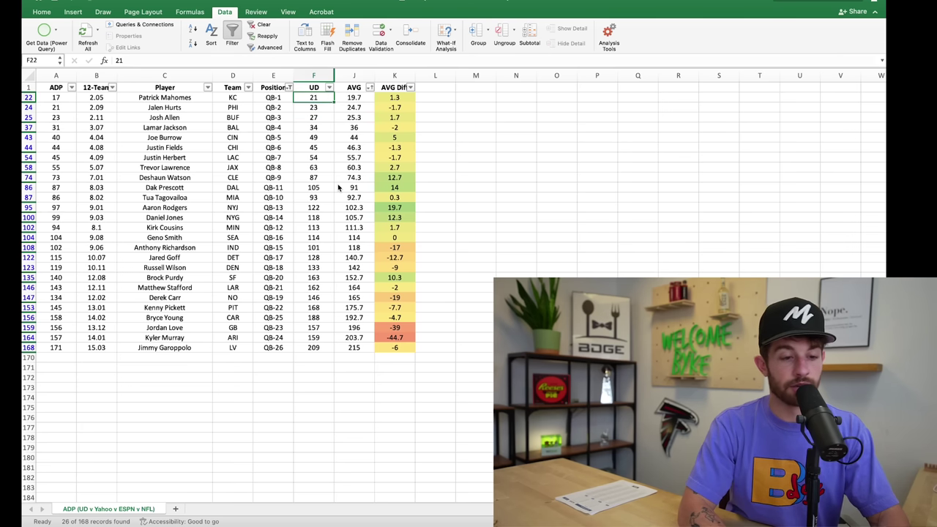
pyautogui.press('Right')
pyautogui.press('Left')
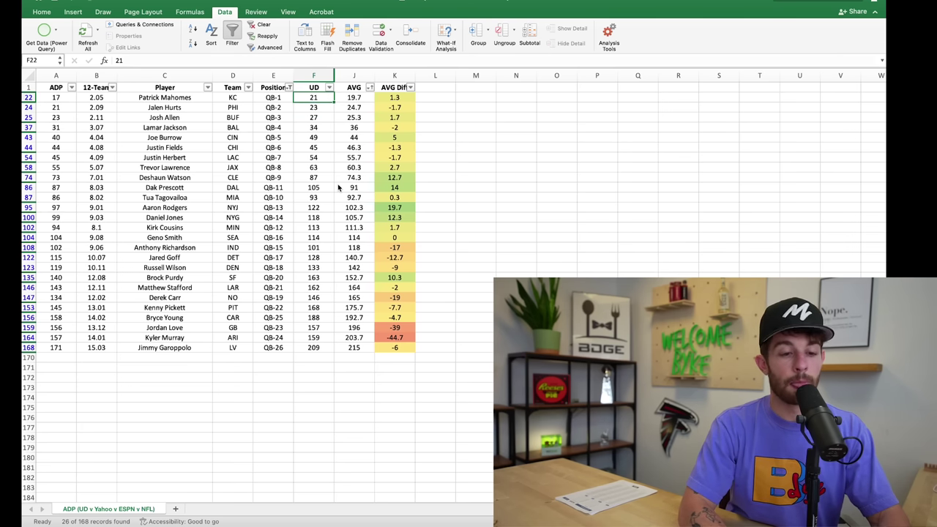
pyautogui.press('Right')
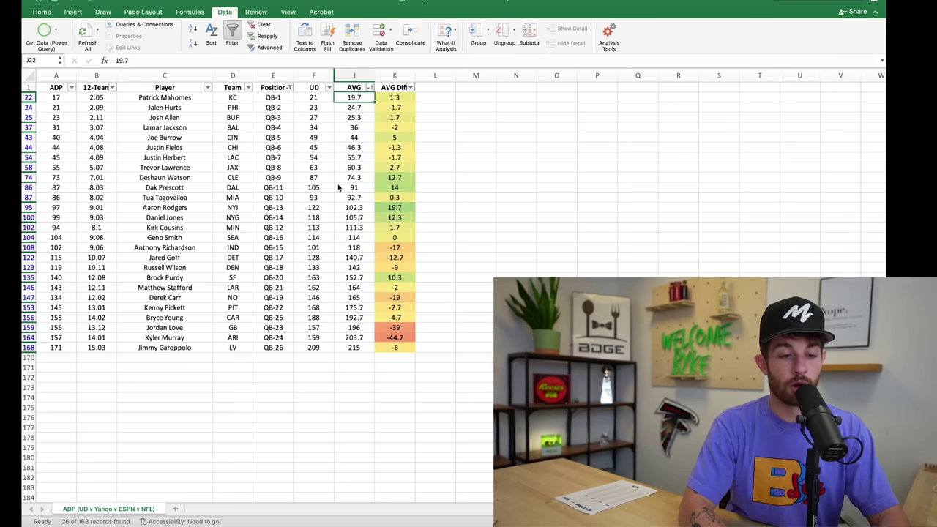
# Compare QB-2's UD and average ADP, then go to QB-1's AVG Diff of 1.3
pyautogui.press('Down')
pyautogui.press('Left')
pyautogui.press('Up')
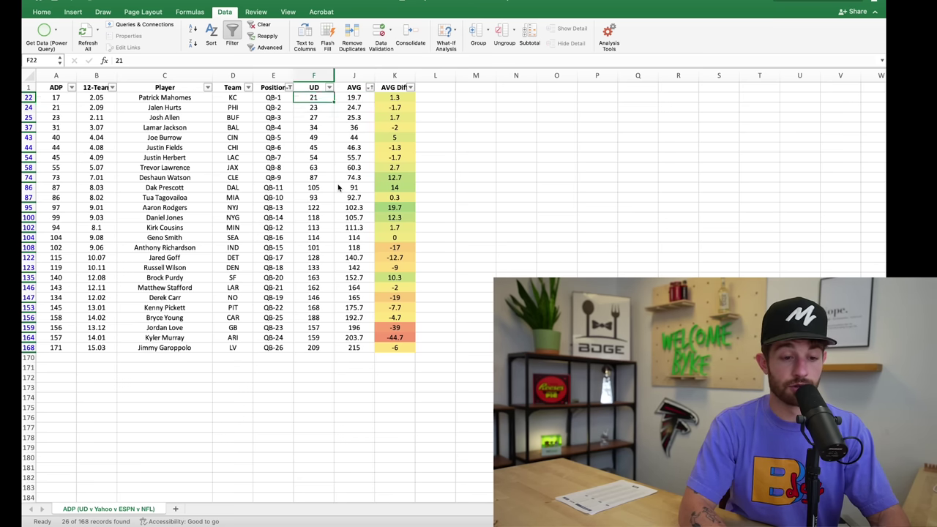
pyautogui.press('Down')
pyautogui.press('Down')
pyautogui.press('Up')
pyautogui.press('Up')
pyautogui.press('Down')
pyautogui.press('Down')
pyautogui.press('Up')
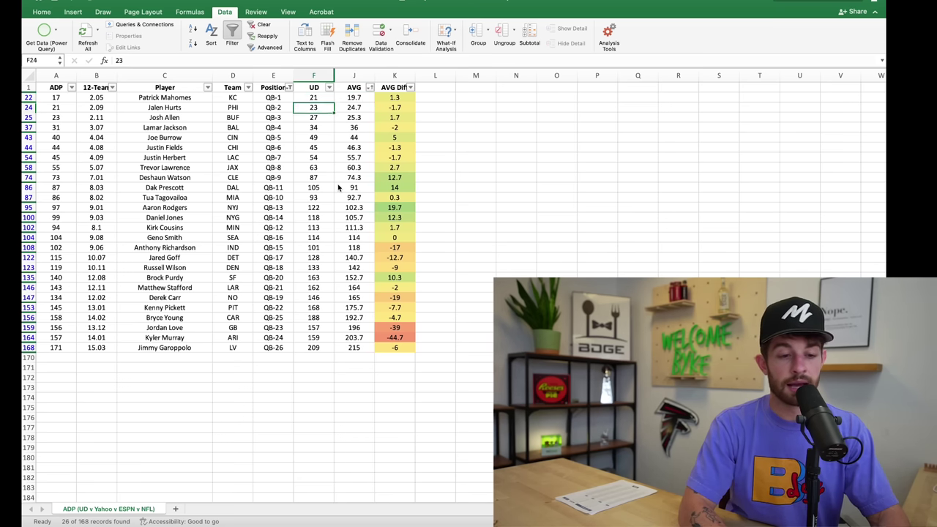
pyautogui.press('Right')
pyautogui.press('Right')
pyautogui.press('Up')
# Step down AVG Diff for QB-2 (-1.7), QB-4 (-2), QB-6 (-1.3) and QB-8 (2.7)
pyautogui.press('Down')
pyautogui.press('Left')
pyautogui.press('Right')
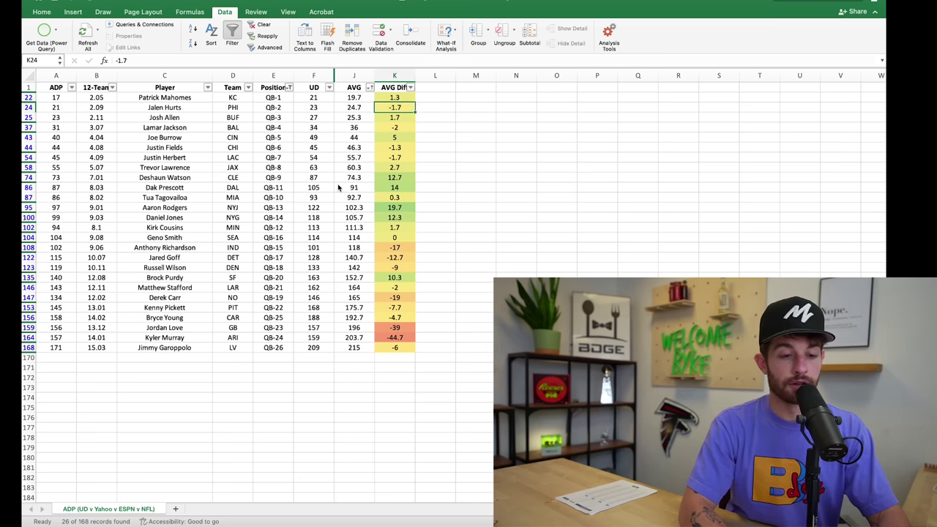
pyautogui.press('Down')
pyautogui.press('Down')
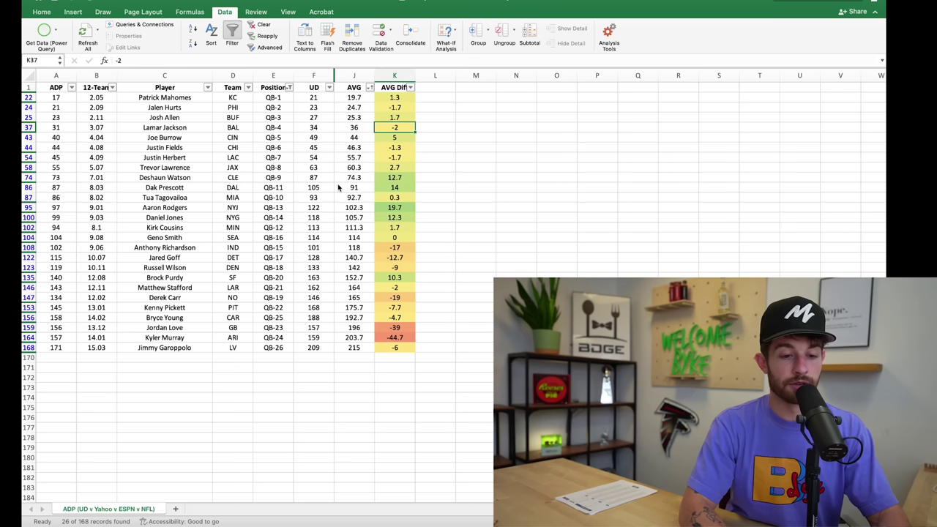
pyautogui.press('Down')
pyautogui.press('Down')
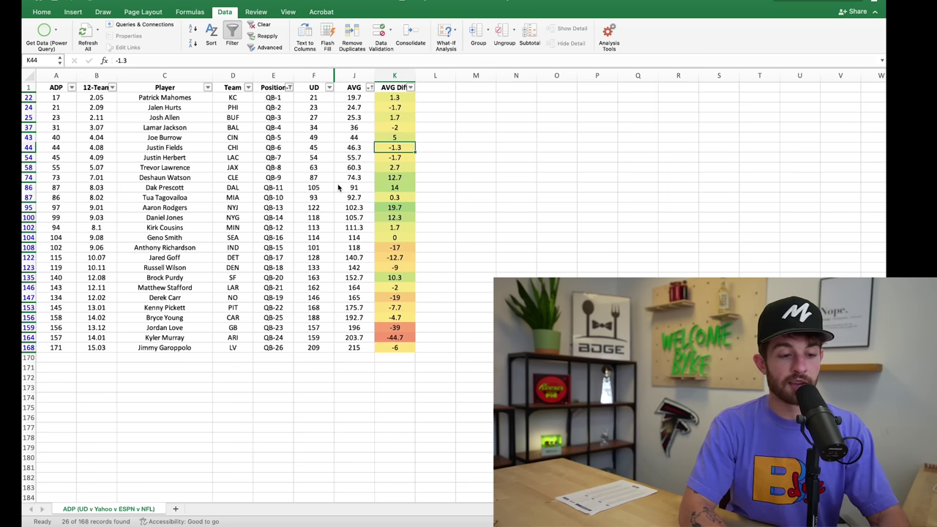
pyautogui.press('Down')
pyautogui.press('Down')
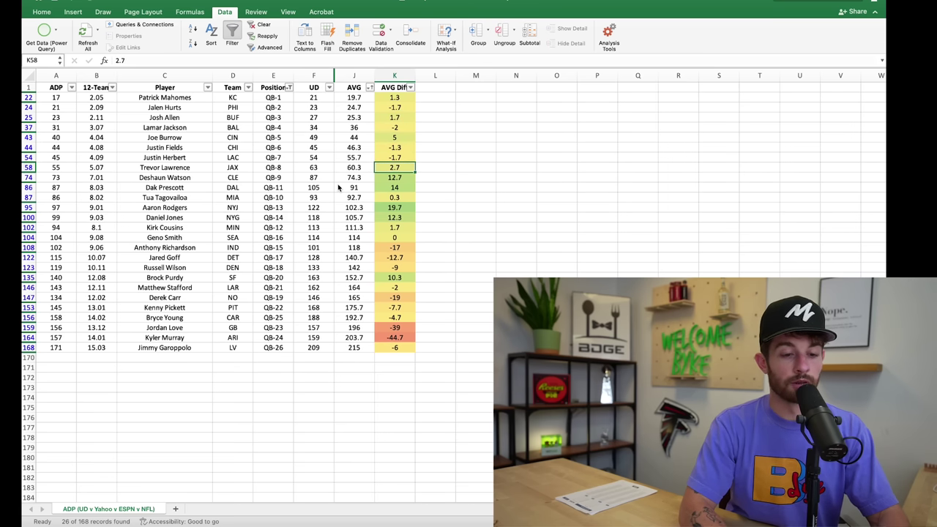
pyautogui.press('Down')
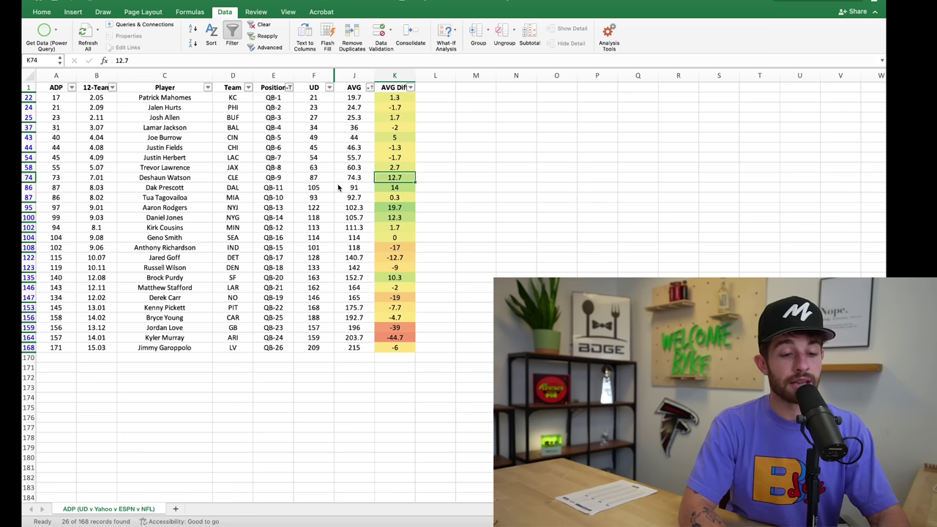
# Select the green AVG Diff block K74:K100
pyautogui.hotkey('shift', 'Down')
pyautogui.hotkey('shift', 'Down')
pyautogui.hotkey('shift', 'Down')
pyautogui.hotkey('shift', 'Down')
pyautogui.hotkey('shift', 'Up')
pyautogui.hotkey('shift', 'Up')
pyautogui.hotkey('shift', 'Up')
pyautogui.hotkey('shift', 'Up')
pyautogui.press('Up')
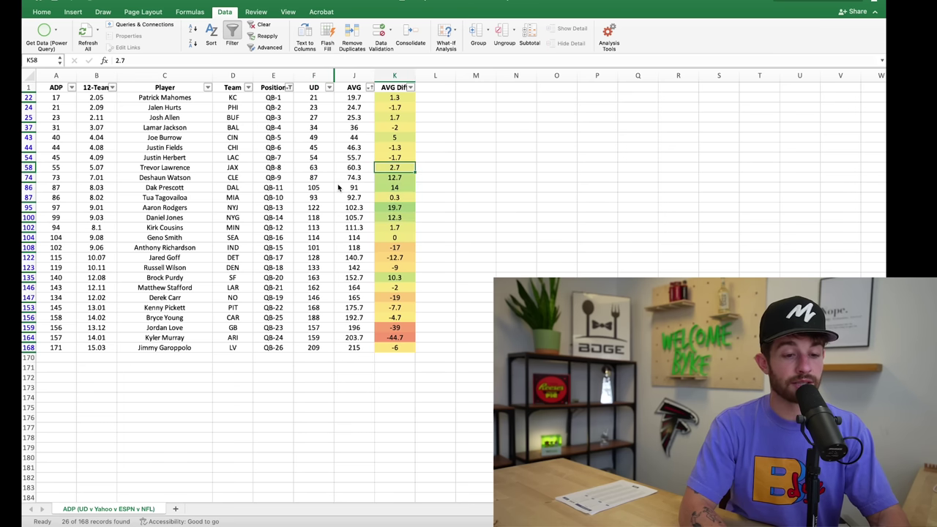
pyautogui.press('Down')
pyautogui.hotkey('shift', 'Down')
pyautogui.hotkey('shift', 'Down')
pyautogui.hotkey('shift', 'Down')
pyautogui.hotkey('shift', 'Down')
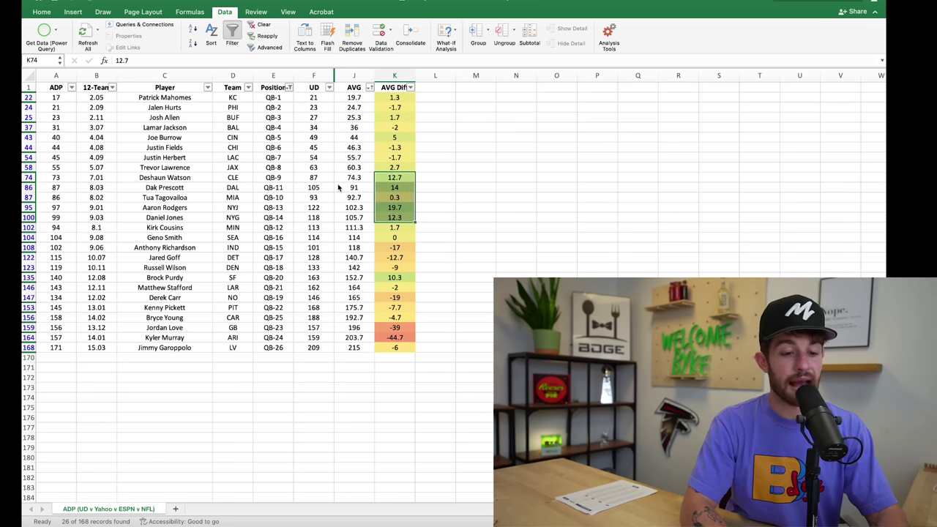
# Check QB-11's AVG Diff of 14 against its UD and AVG, then QB-9's 12.7
pyautogui.press('Down')
pyautogui.press('Up')
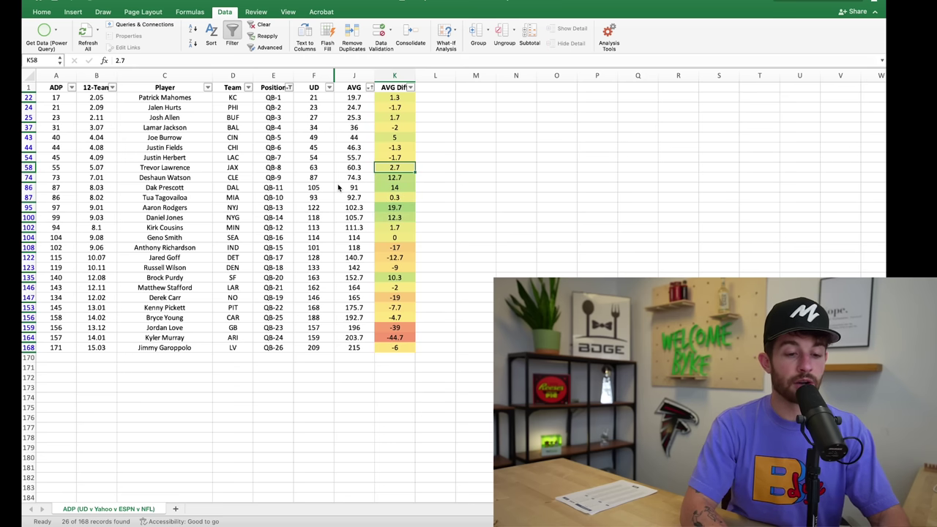
pyautogui.press('Left')
pyautogui.press('Left')
pyautogui.press('Down')
pyautogui.press('Right')
pyautogui.press('Up')
pyautogui.press('Left')
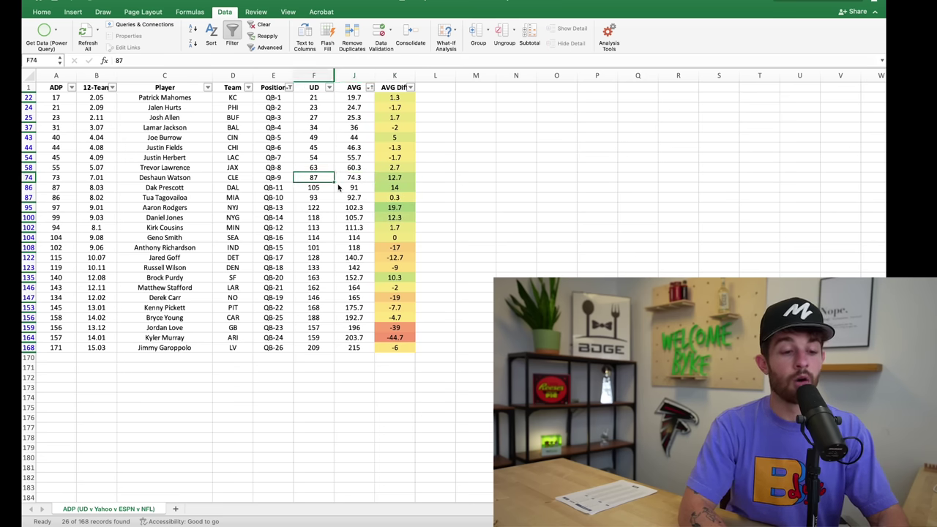
pyautogui.press('Right')
pyautogui.press('Right')
pyautogui.press('Left')
pyautogui.press('Right')
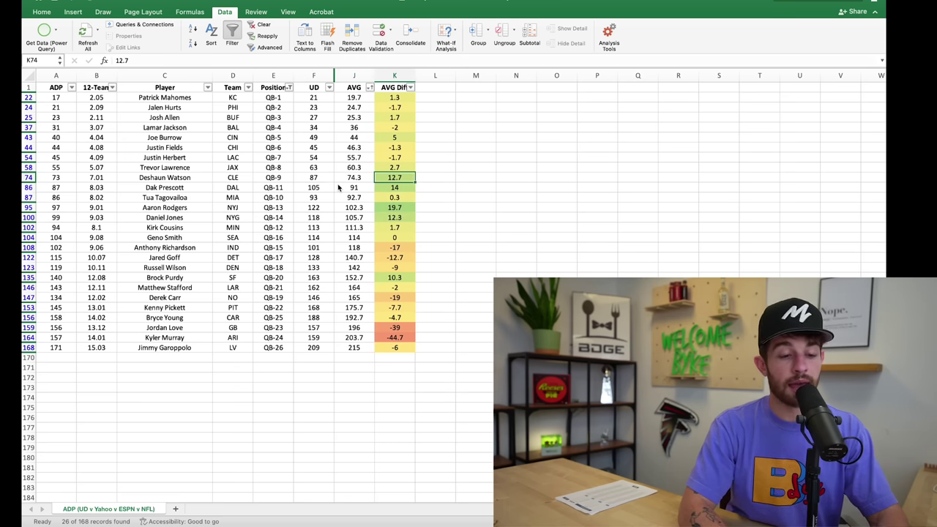
# Select the AVG Diff ranges K22:K37 for top quarterbacks and K74:K100 again
pyautogui.hotkey('shift', 'Down')
pyautogui.hotkey('shift', 'Down')
pyautogui.hotkey('shift', 'Down')
pyautogui.hotkey('shift', 'Down')
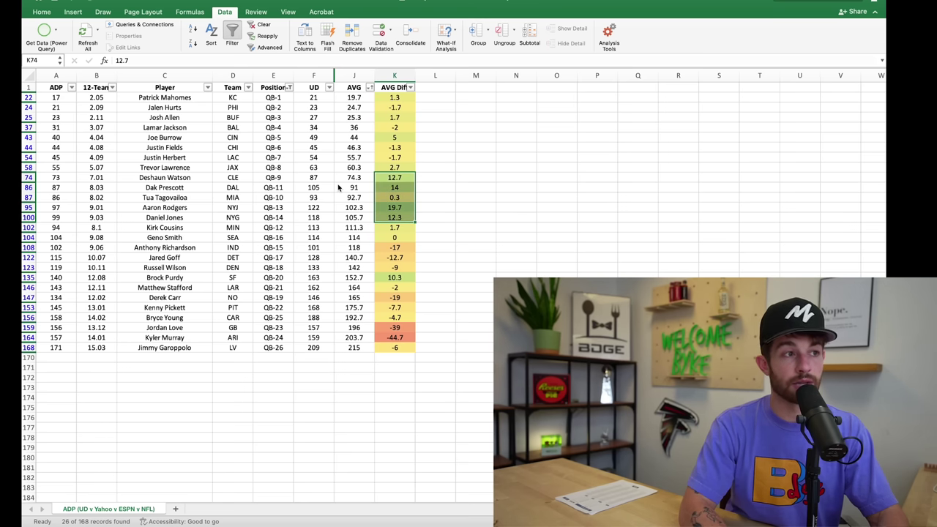
pyautogui.press('Up')
pyautogui.press('Up')
pyautogui.press('Up')
pyautogui.press('Up')
pyautogui.press('Up')
pyautogui.press('Up')
pyautogui.press('Up')
pyautogui.press('Up')
pyautogui.press('Up')
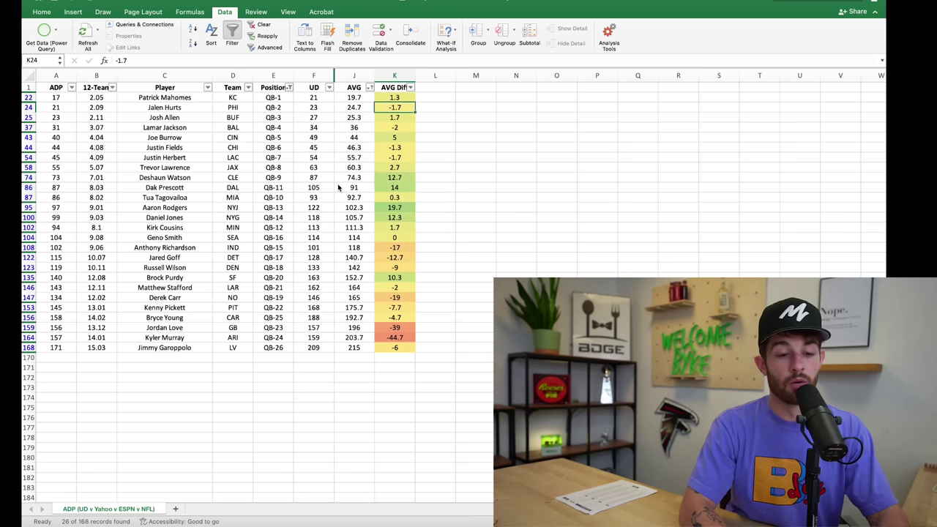
pyautogui.press('Down')
pyautogui.hotkey('shift', 'Down')
pyautogui.hotkey('shift', 'Down')
pyautogui.hotkey('shift', 'Down')
pyautogui.hotkey('shift', 'Down')
pyautogui.hotkey('shift', 'Down')
pyautogui.hotkey('shift', 'Down')
pyautogui.hotkey('shift', 'Down')
pyautogui.press('Down')
pyautogui.press('Down')
pyautogui.press('Down')
pyautogui.press('Down')
pyautogui.press('Down')
pyautogui.press('Down')
pyautogui.press('Down')
pyautogui.press('Down')
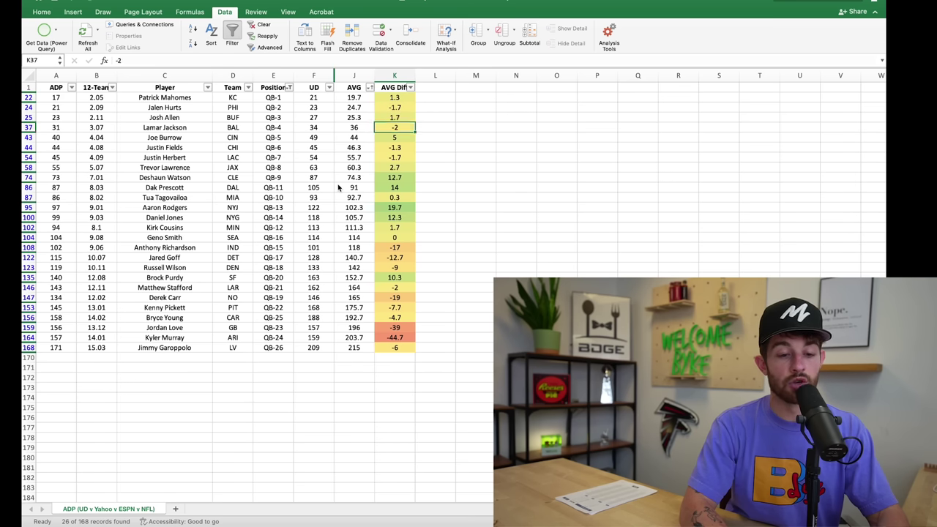
pyautogui.press('Down')
pyautogui.press('Down')
pyautogui.press('Down')
pyautogui.press('Down')
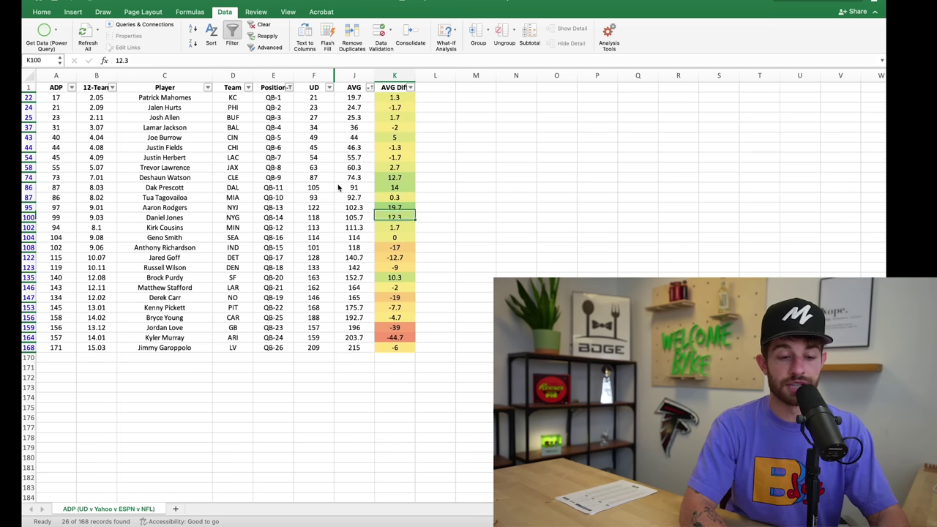
pyautogui.hotkey('shift', 'Up')
pyautogui.hotkey('shift', 'Up')
pyautogui.hotkey('shift', 'Up')
pyautogui.hotkey('shift', 'Up')
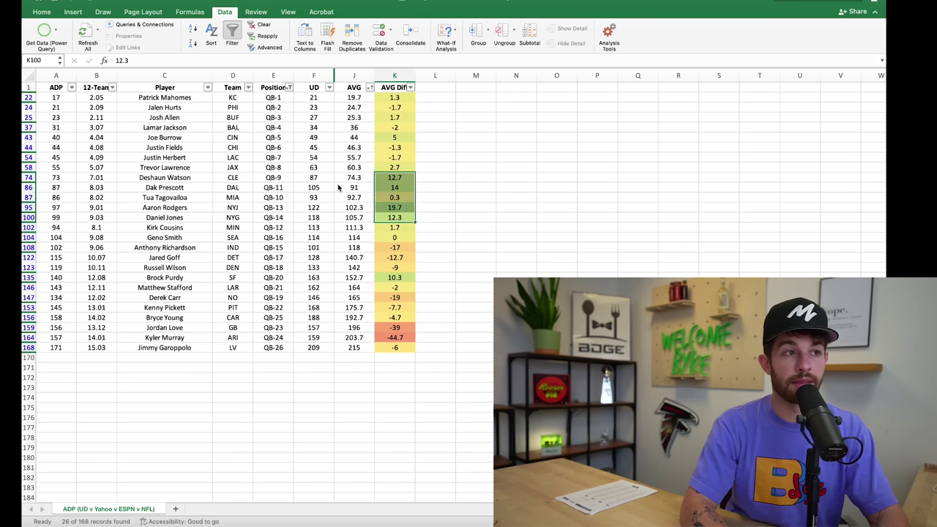
# Check QB-9's average ADP of 74.3 and QB-4's AVG Diff of -2
pyautogui.press('Left')
pyautogui.press('Left')
pyautogui.press('Left')
pyautogui.press('Up')
pyautogui.press('Up')
pyautogui.press('Up')
pyautogui.press('Right')
pyautogui.press('Up')
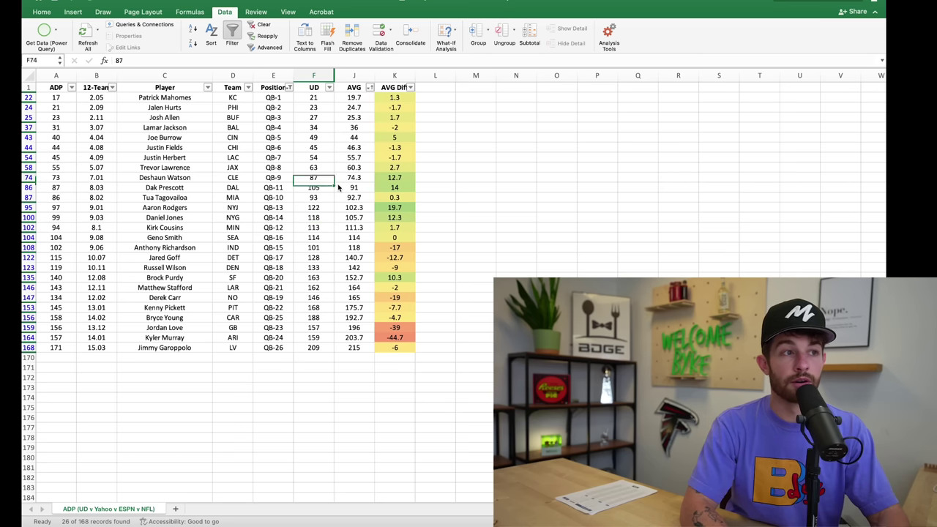
pyautogui.press('Right')
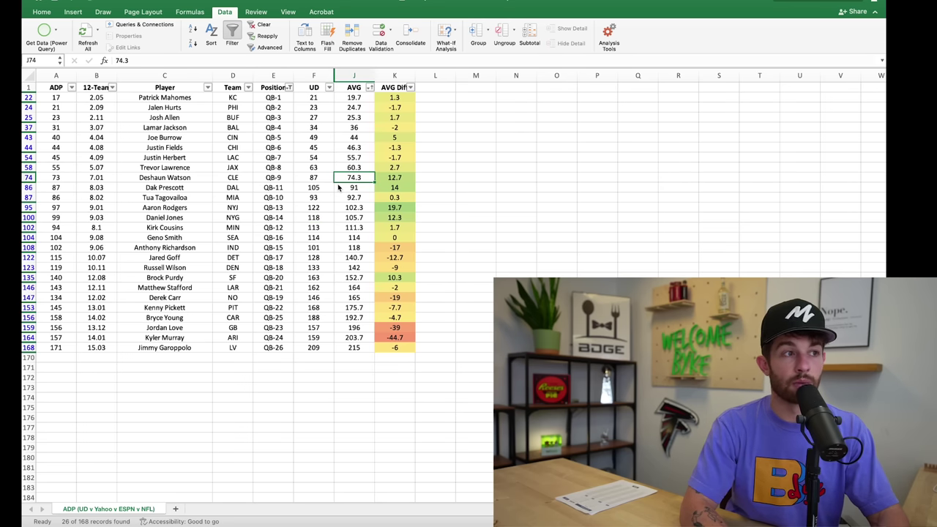
pyautogui.press('Down')
pyautogui.press('Right')
pyautogui.press('Up')
pyautogui.press('Up')
pyautogui.press('Up')
pyautogui.press('Up')
pyautogui.press('Up')
pyautogui.press('Up')
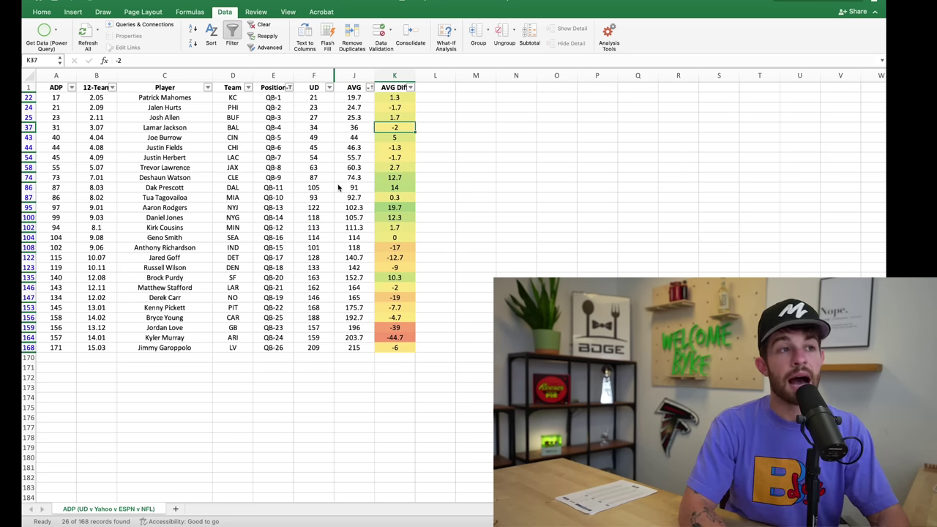
# Select the top three quarterbacks' UD values from QB-3's 27, then return to QB-1's AVG Diff 1.3
pyautogui.press('Left')
pyautogui.press('Left')
pyautogui.press('Up')
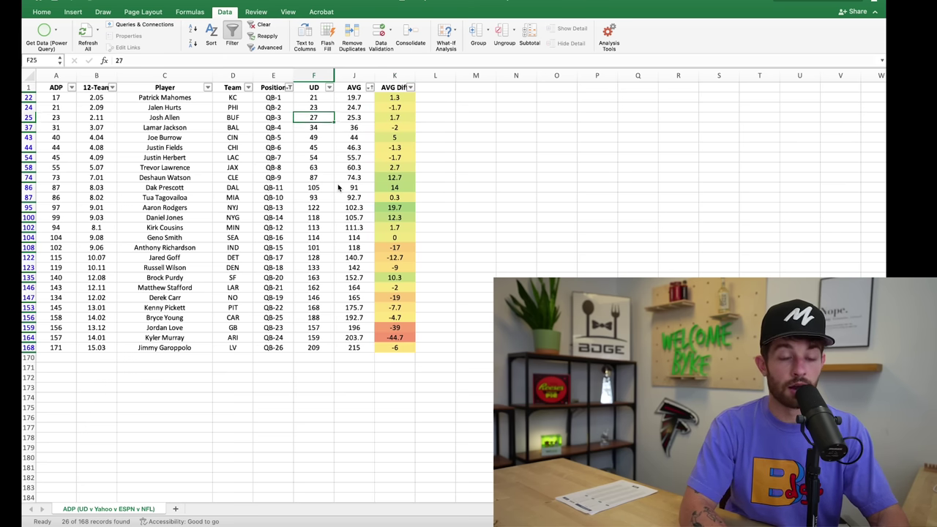
pyautogui.press('Up')
pyautogui.press('Up')
pyautogui.hotkey('shift', 'Down')
pyautogui.hotkey('shift', 'Down')
pyautogui.hotkey('shift', 'Down')
pyautogui.hotkey('shift', 'Up')
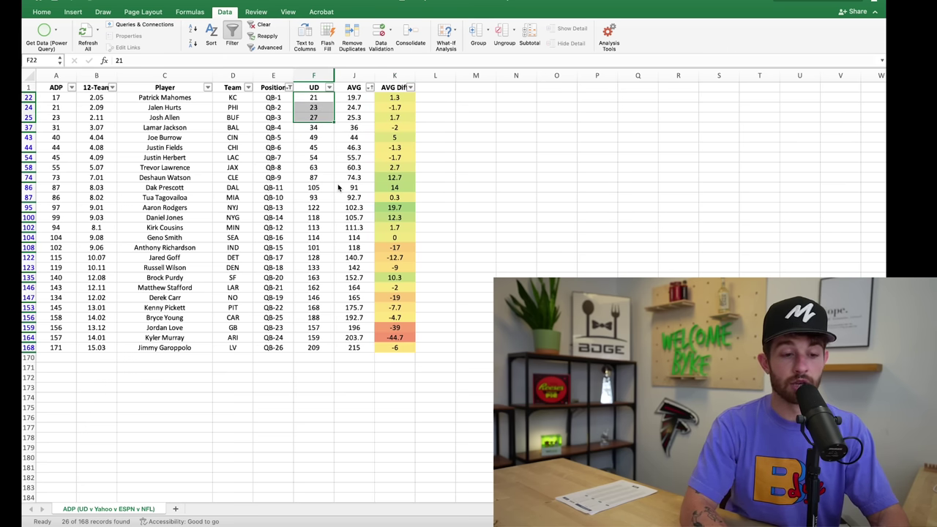
pyautogui.press('Right')
pyautogui.press('Right')
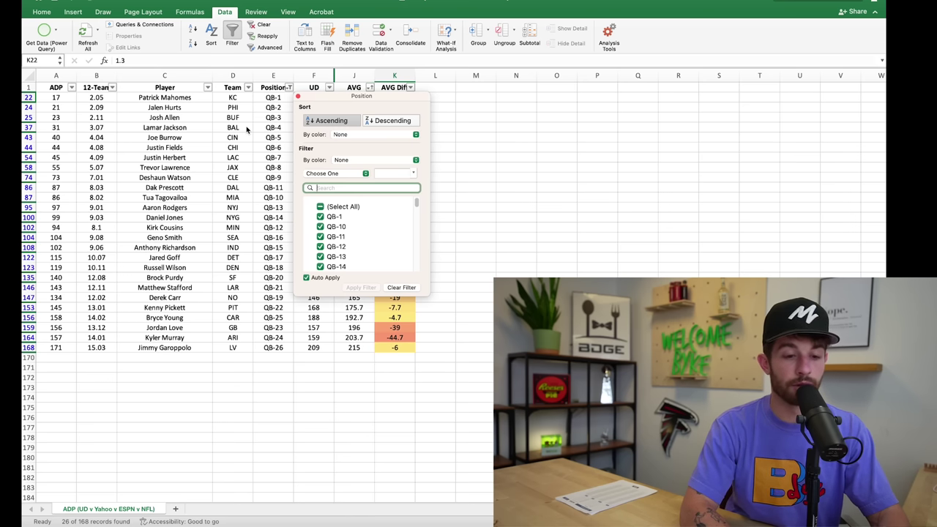
pyautogui.click(486, 170)
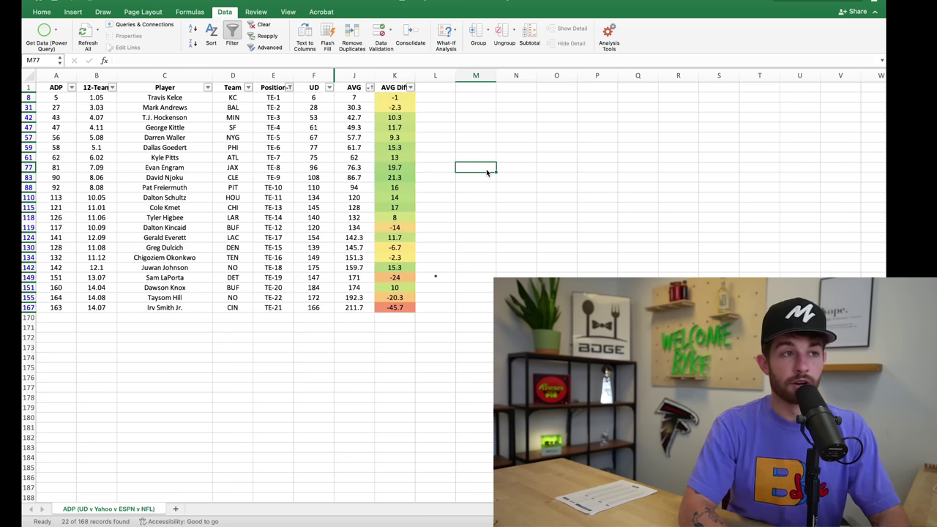
pyautogui.press('Left')
pyautogui.press('Left')
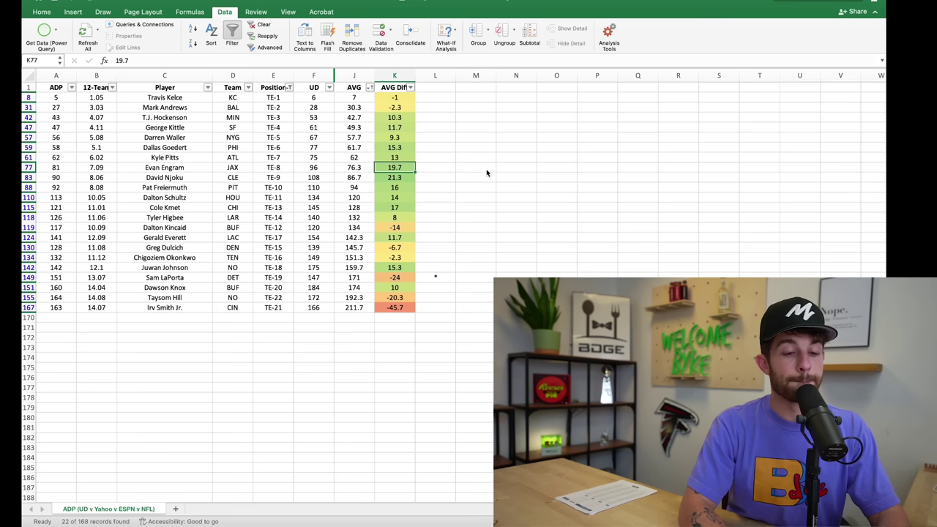
pyautogui.press('Up')
pyautogui.press('Up')
pyautogui.press('Up')
pyautogui.press('Up')
pyautogui.press('Up')
pyautogui.press('Up')
pyautogui.press('Up')
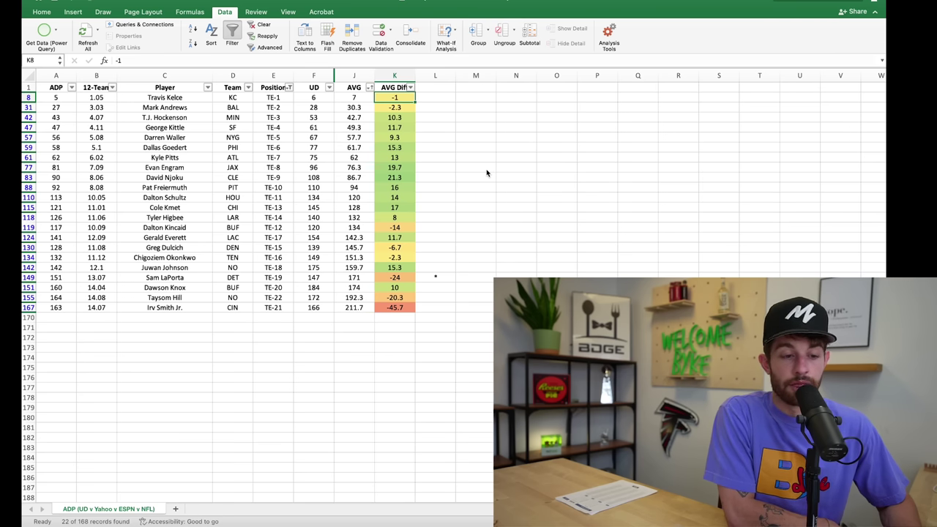
pyautogui.press('Down')
pyautogui.press('Down')
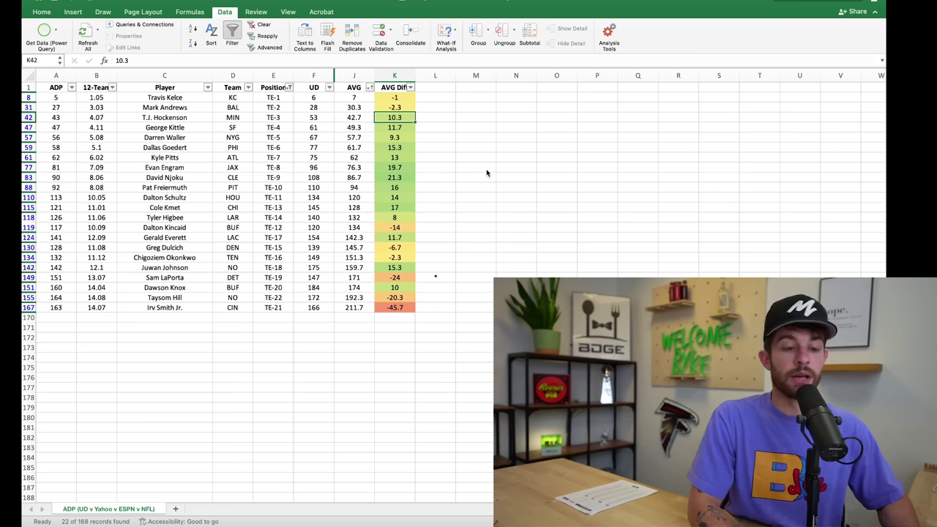
pyautogui.press('Left')
pyautogui.press('Right')
pyautogui.press('Down')
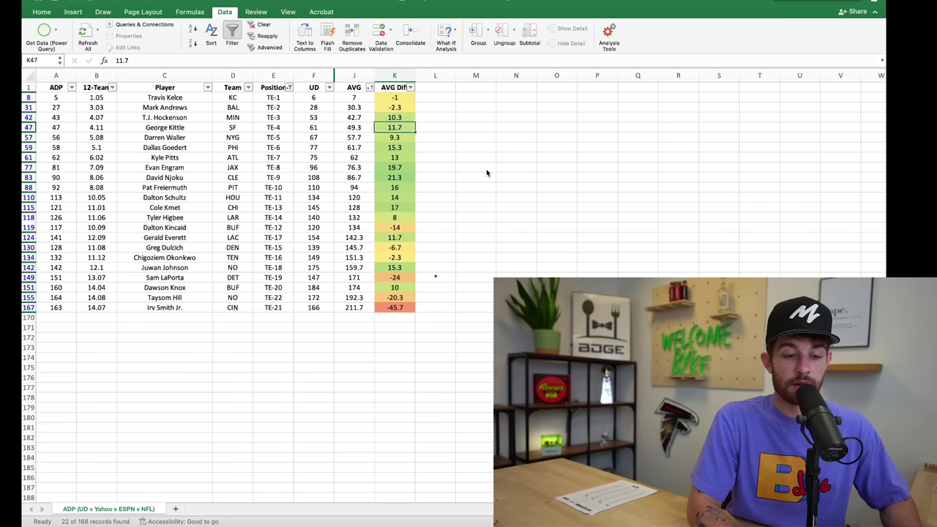
pyautogui.press('Down')
pyautogui.press('Down')
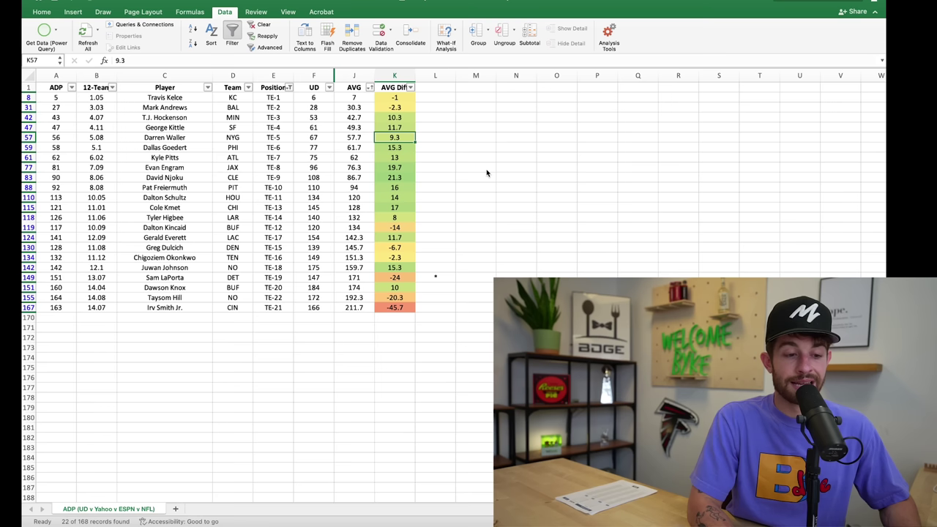
pyautogui.press('Down')
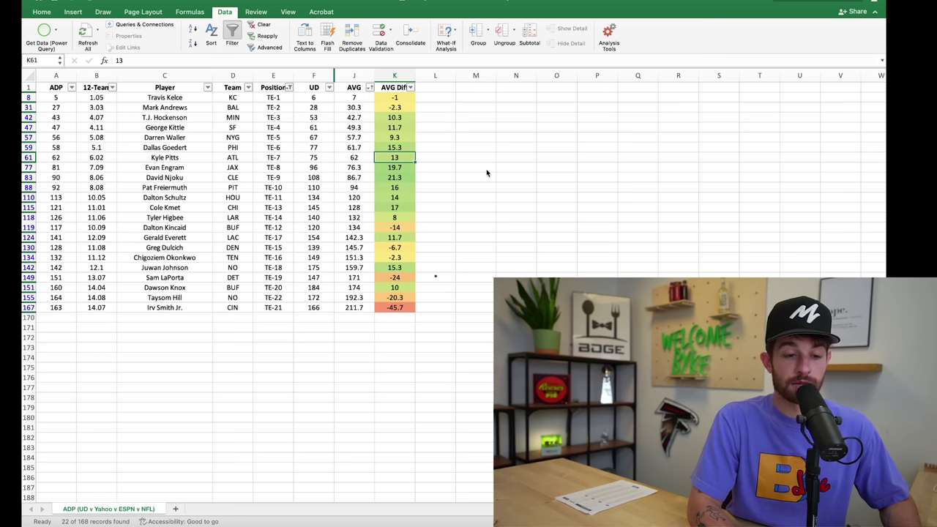
pyautogui.press('Down')
pyautogui.press('Up')
pyautogui.press('Down')
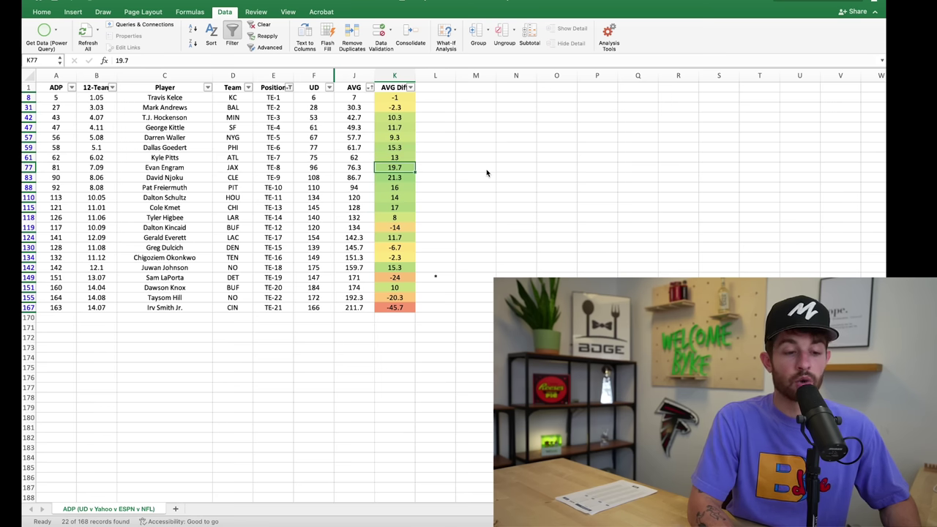
pyautogui.press('Down')
pyautogui.press('Down')
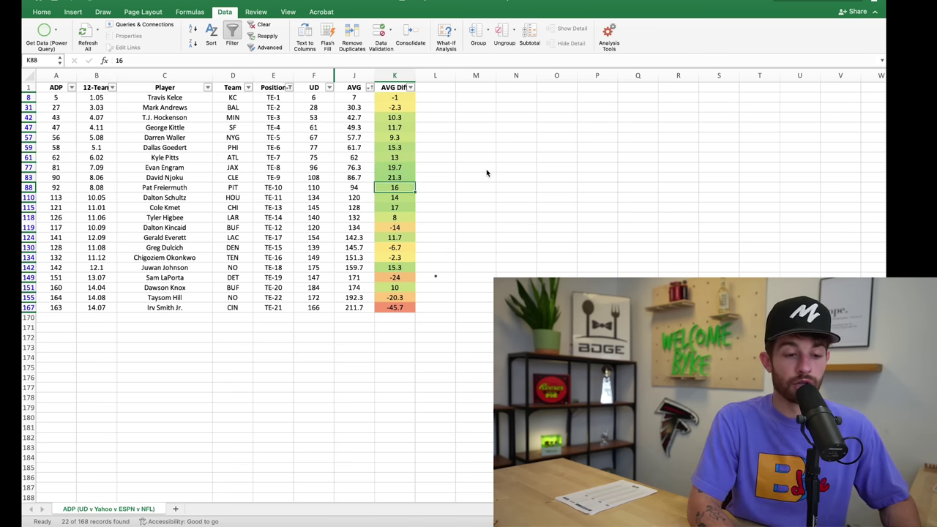
pyautogui.press('Down')
pyautogui.press('Down')
pyautogui.press('Down')
pyautogui.press('Down')
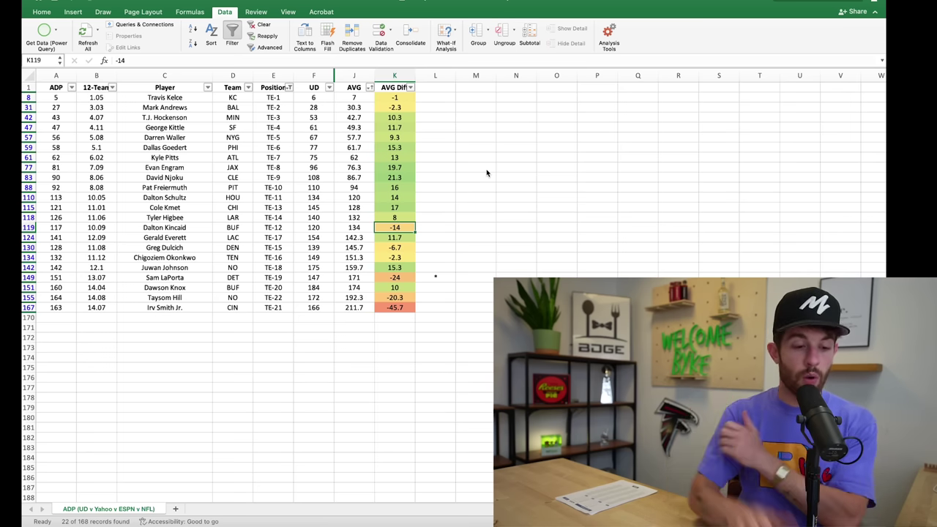
# Review the tight-end AVG Diff values: TE-8 at 19.7, TE-9 at 21.3, TE-13 at 17
pyautogui.press('Up')
pyautogui.press('Up')
pyautogui.click(372, 170)
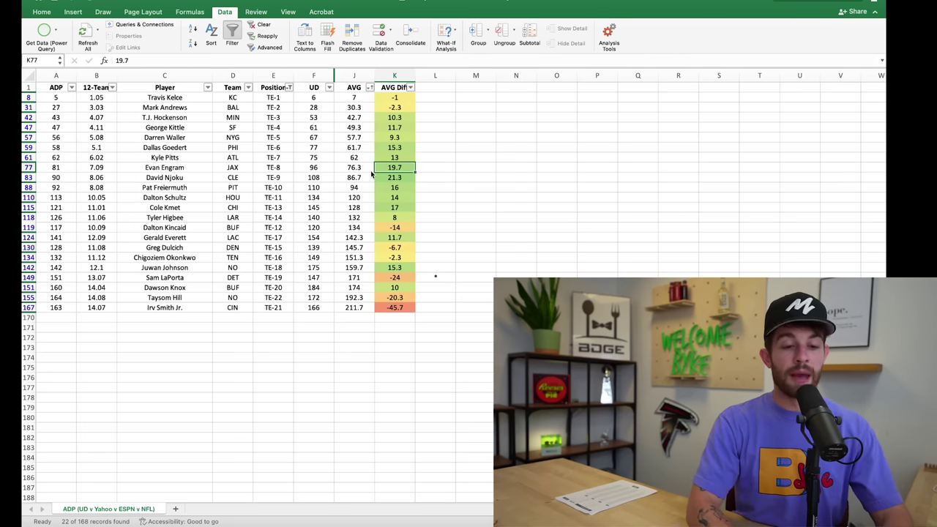
pyautogui.press('Up')
pyautogui.press('Down')
pyautogui.press('Down')
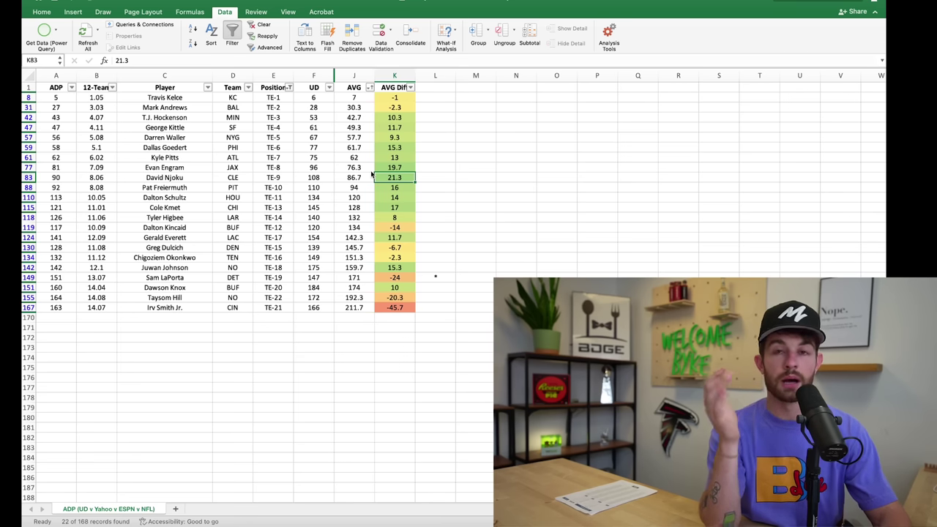
pyautogui.click(395, 209)
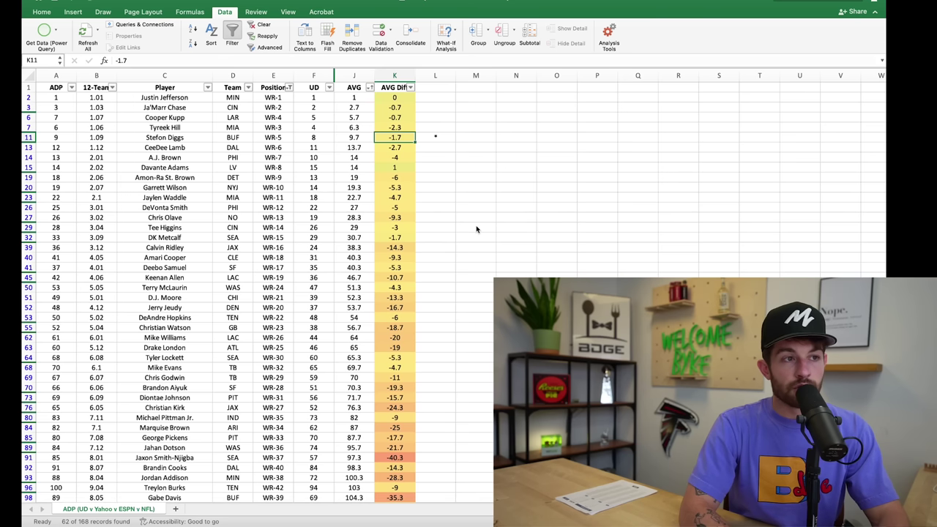
pyautogui.click(477, 260)
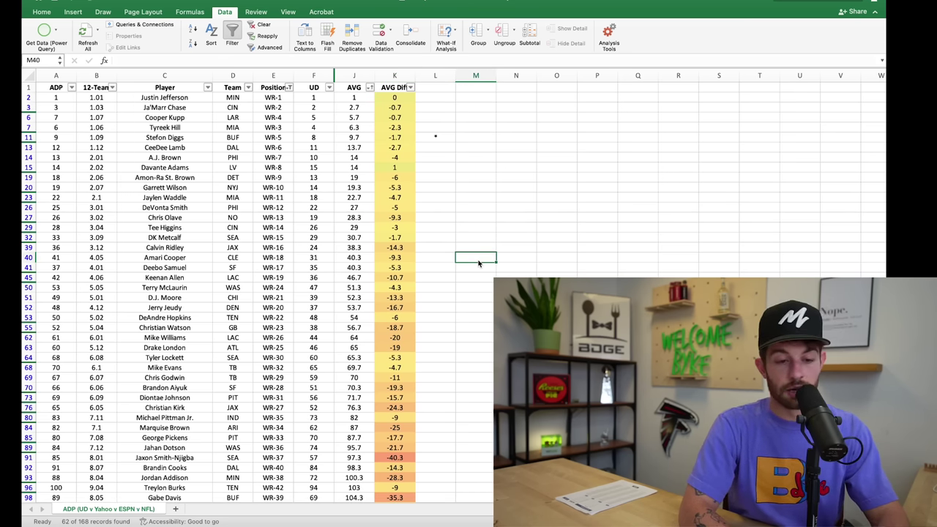
pyautogui.click(404, 180)
pyautogui.click(473, 183)
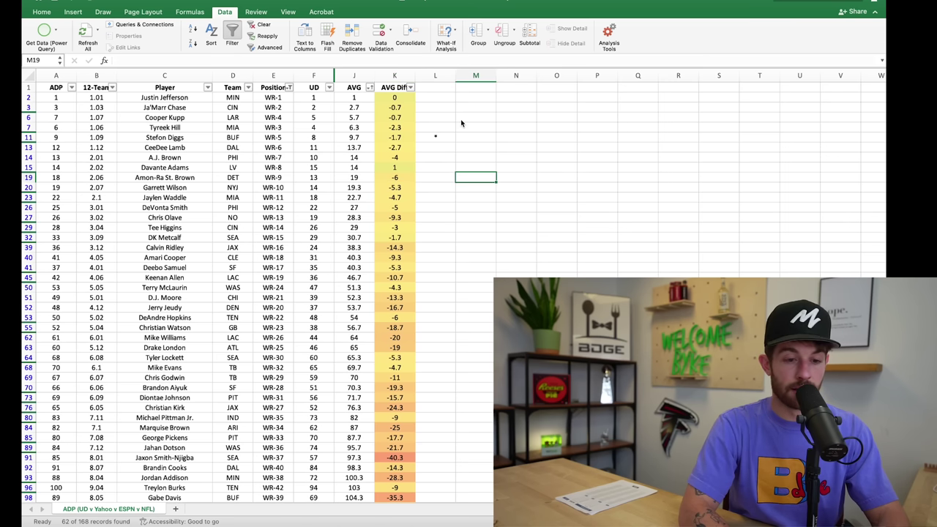
pyautogui.click(461, 123)
pyautogui.click(435, 107)
pyautogui.scroll(-1, 382, 139)
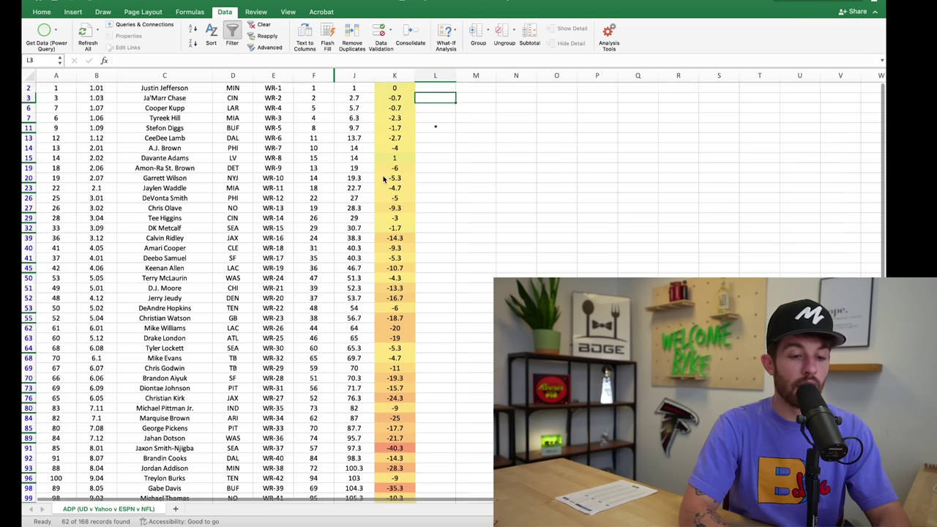
pyautogui.scroll(1, 388, 205)
pyautogui.click(397, 229)
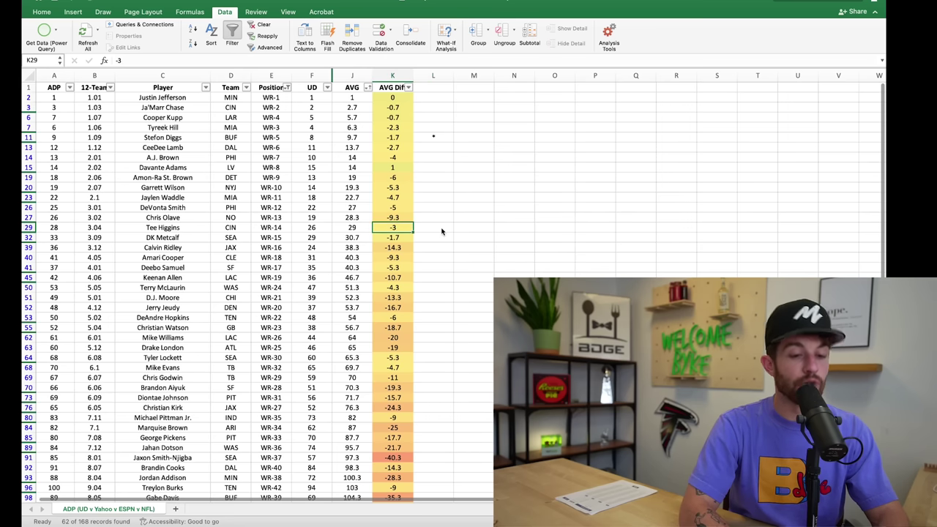
pyautogui.hscroll(-1, 442, 232)
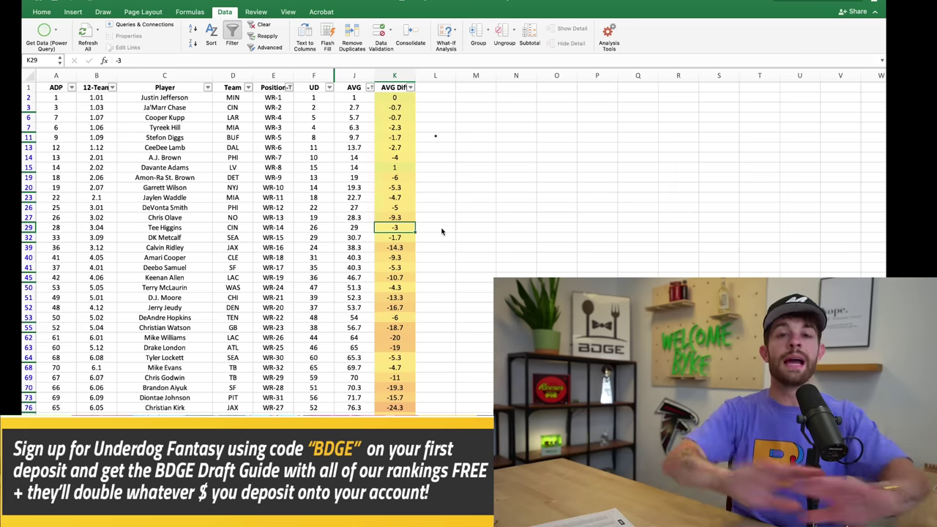
pyautogui.scroll(-1, 440, 219)
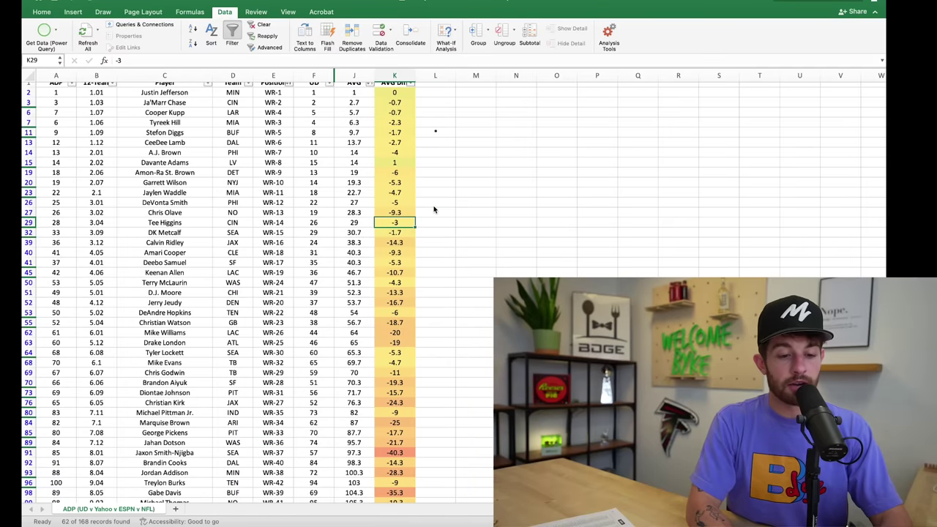
pyautogui.press('Down')
pyautogui.press('Down')
pyautogui.press('Up')
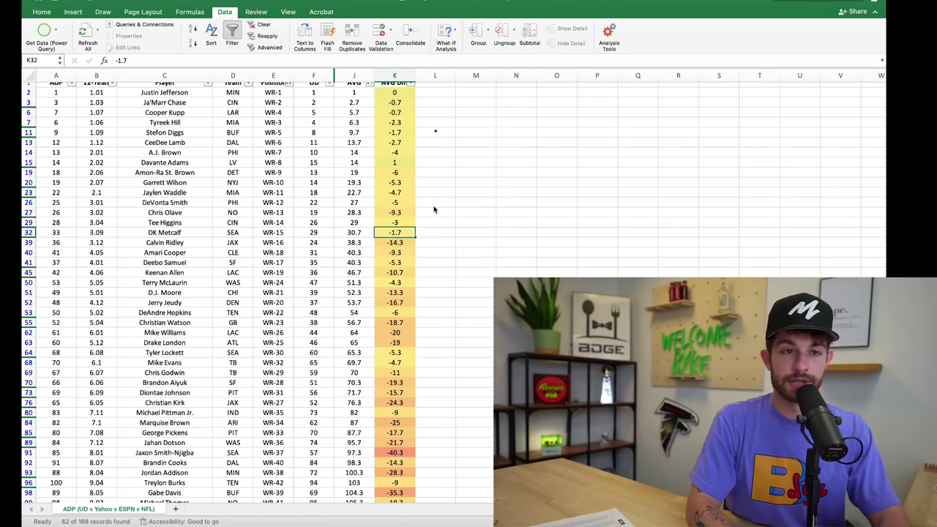
pyautogui.scroll(1, 433, 209)
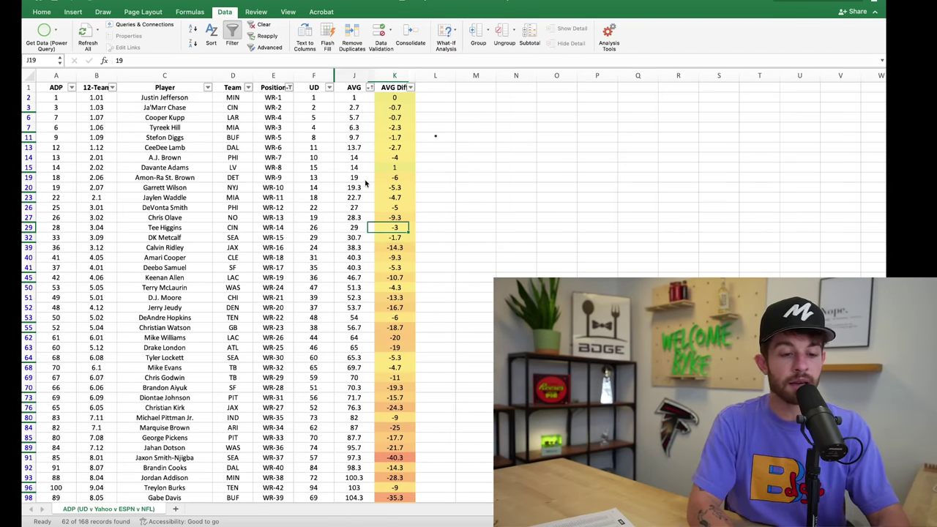
pyautogui.click(366, 180)
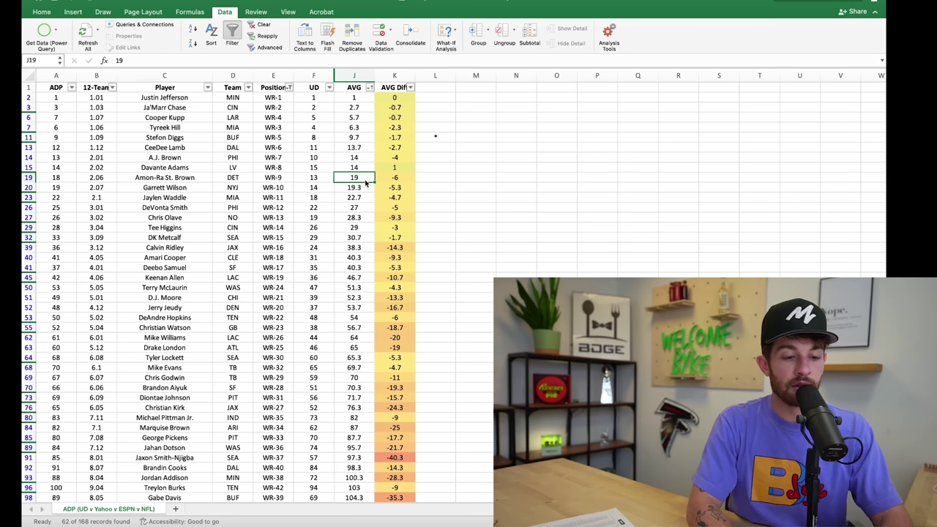
pyautogui.press('Right')
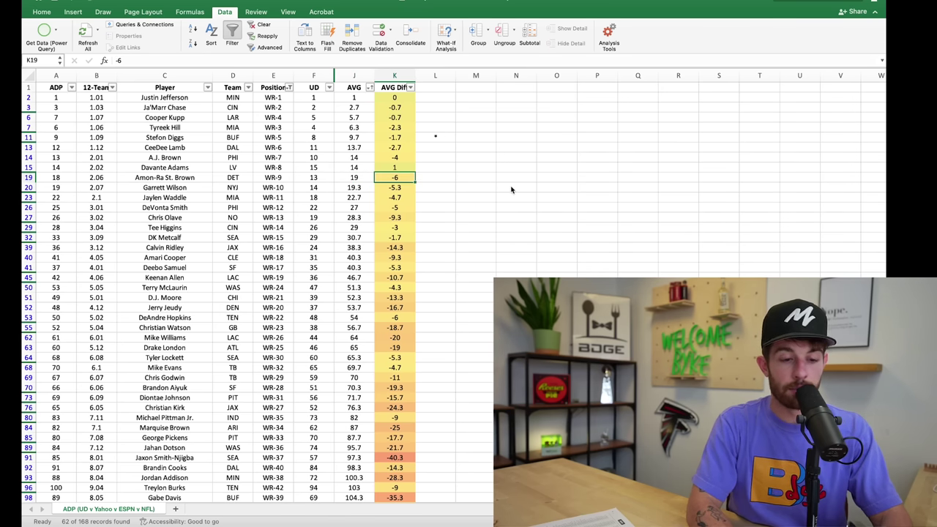
pyautogui.press('Left')
pyautogui.press('Left')
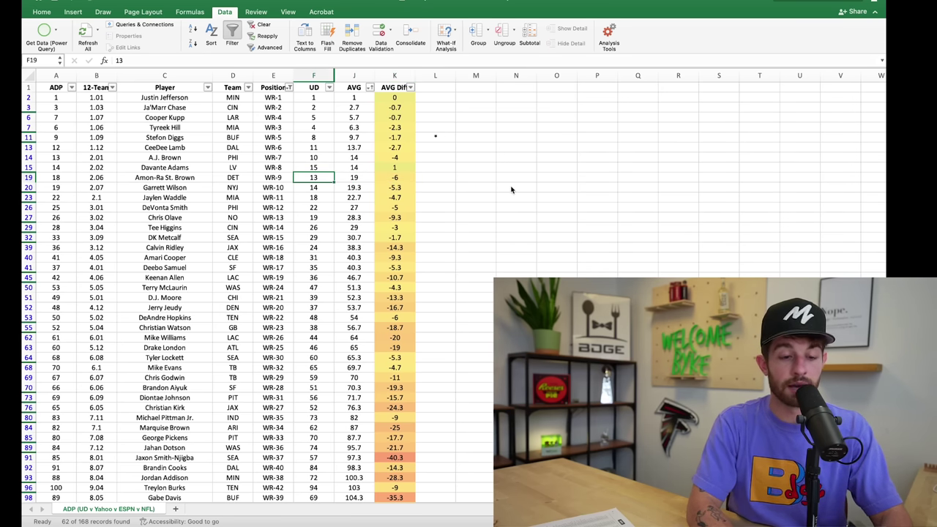
pyautogui.press('Right')
pyautogui.press('Down')
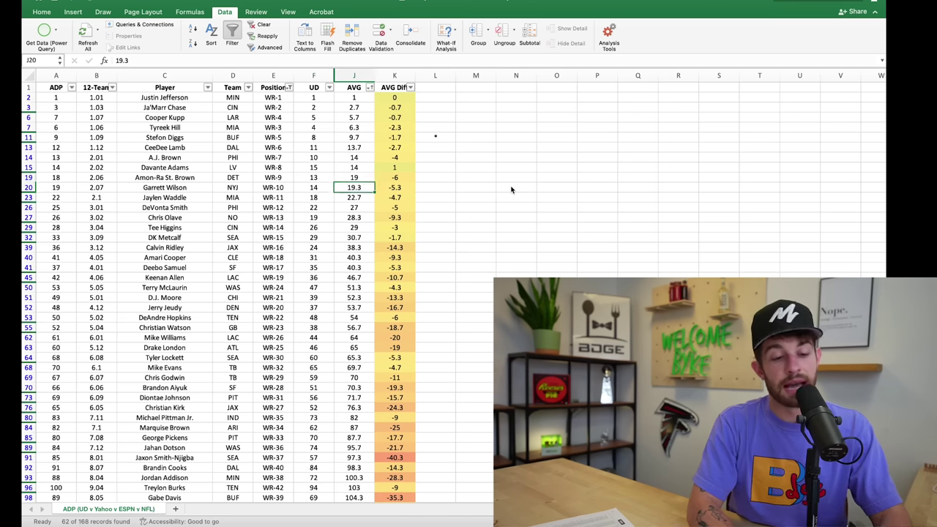
pyautogui.press('Left')
pyautogui.press('Down')
pyautogui.press('Down')
pyautogui.press('Down')
pyautogui.press('Down')
pyautogui.press('Down')
pyautogui.press('Down')
pyautogui.press('Down')
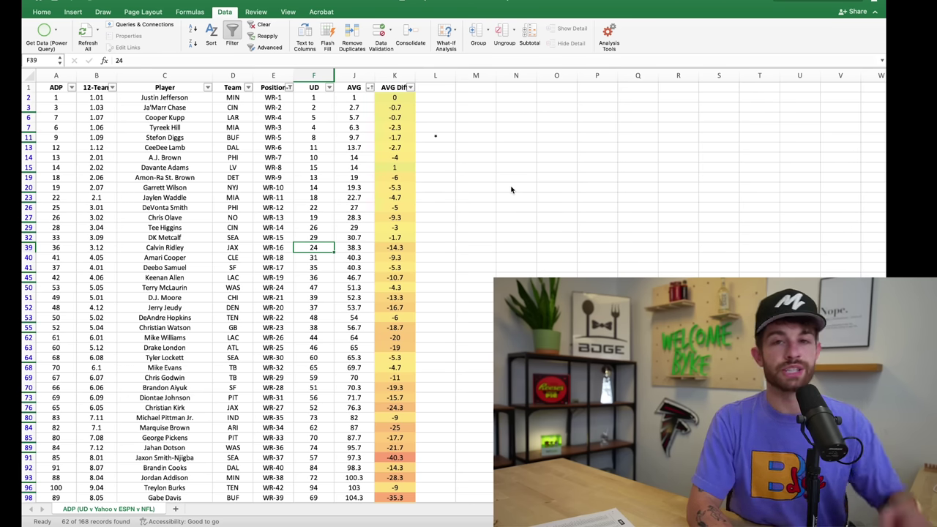
pyautogui.press('Right')
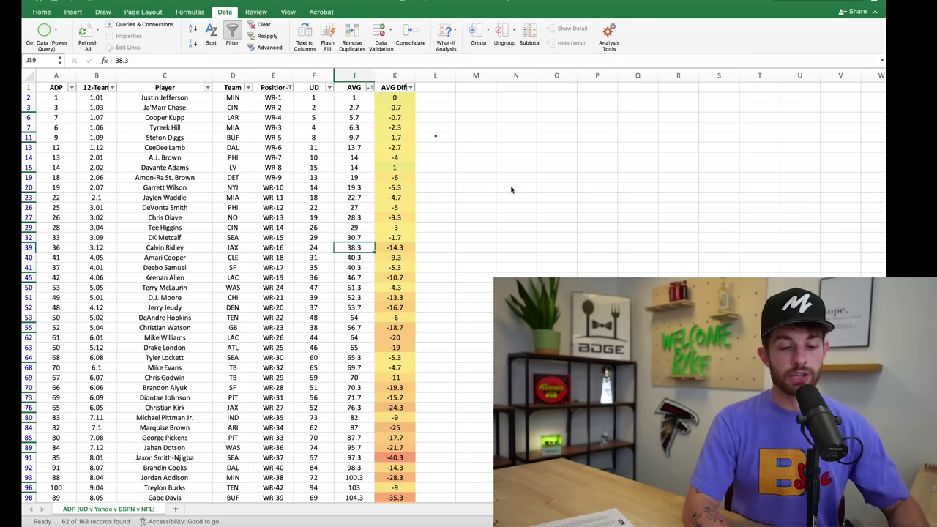
pyautogui.press('Right')
pyautogui.press('Left')
pyautogui.press('Right')
pyautogui.press('Left')
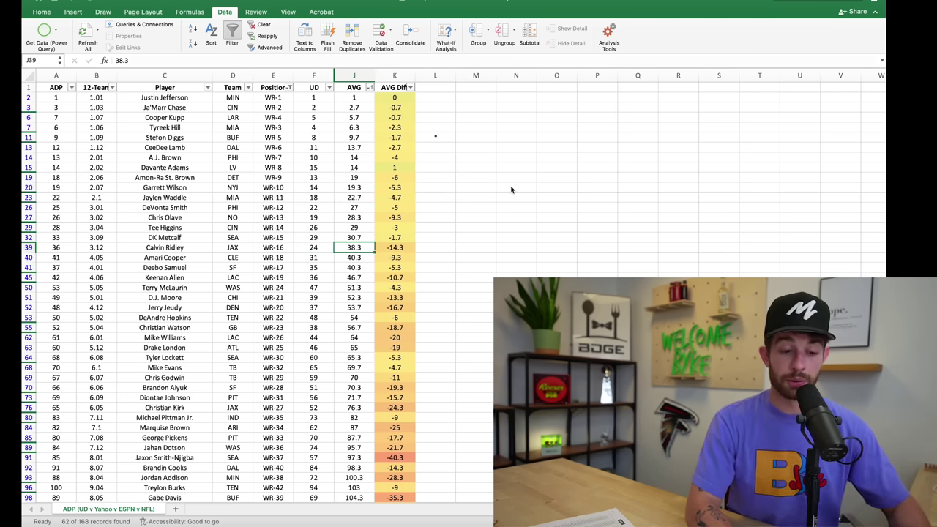
pyautogui.press('Left')
pyautogui.press('Left')
pyautogui.press('Left')
pyautogui.press('Right')
pyautogui.press('Right')
pyautogui.press('Right')
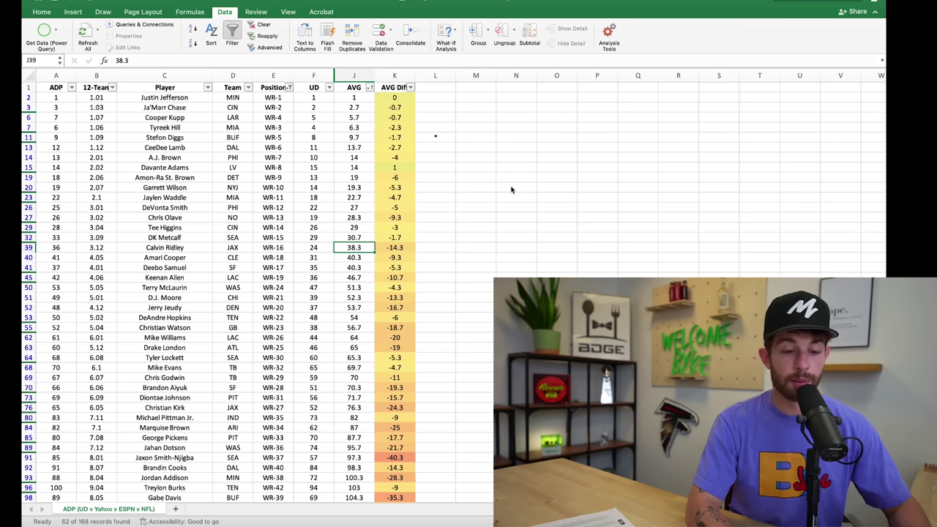
pyautogui.press('Left')
pyautogui.press('Down')
pyautogui.press('Right')
pyautogui.press('Up')
pyautogui.press('Right')
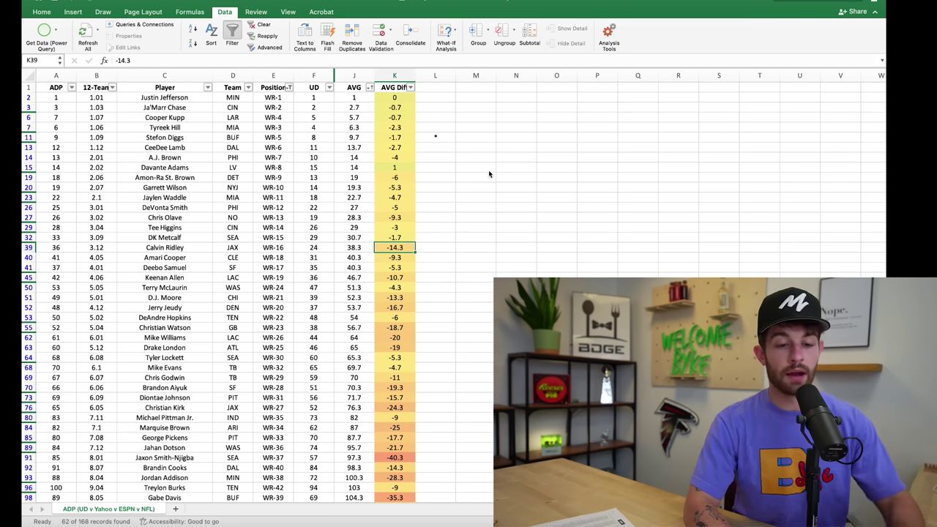
pyautogui.click(402, 139)
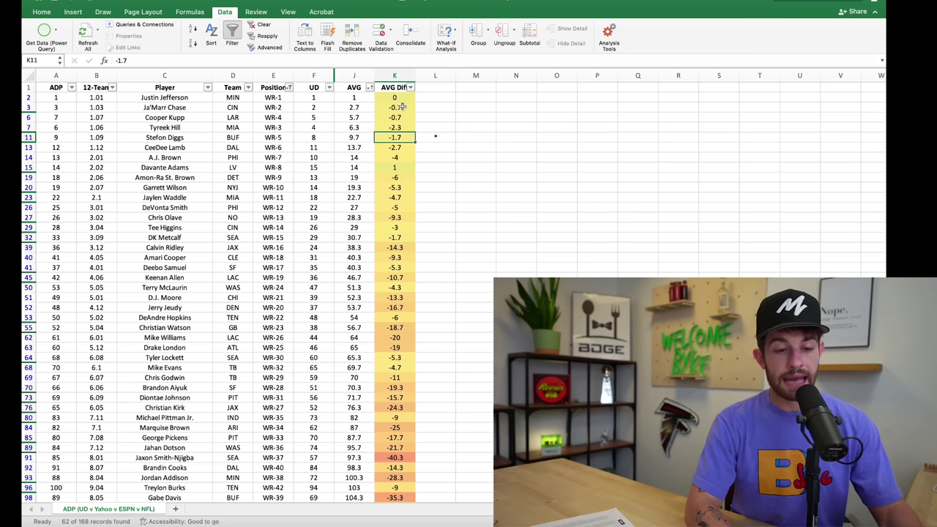
pyautogui.moveTo(399, 107); pyautogui.dragTo(399, 407)
pyautogui.click(399, 408)
pyautogui.click(516, 327)
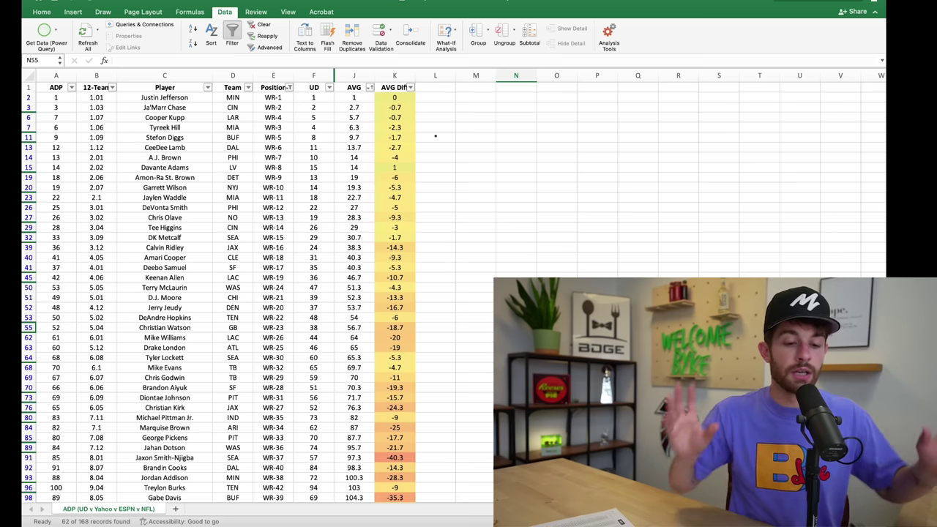
pyautogui.click(406, 359)
pyautogui.moveTo(408, 279); pyautogui.dragTo(405, 461)
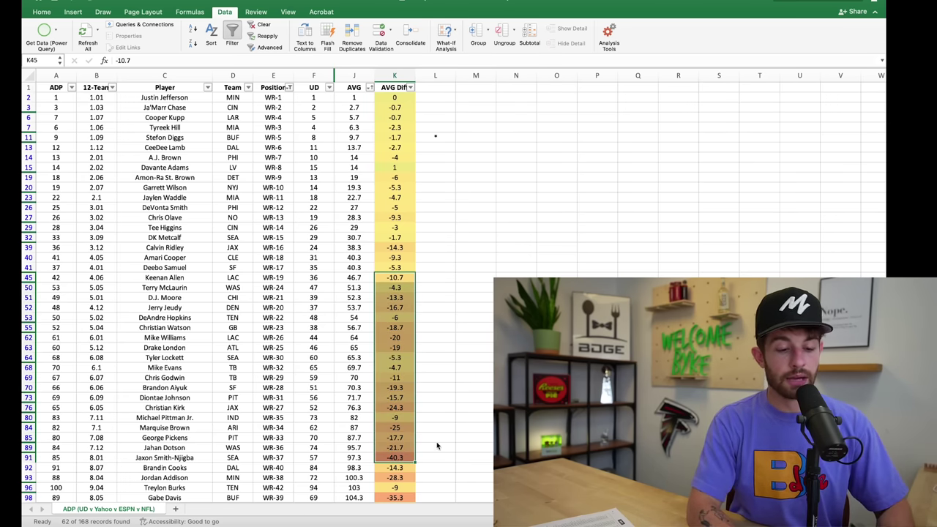
pyautogui.scroll(-2, 437, 445)
pyautogui.click(465, 373)
pyautogui.scroll(3, 421, 254)
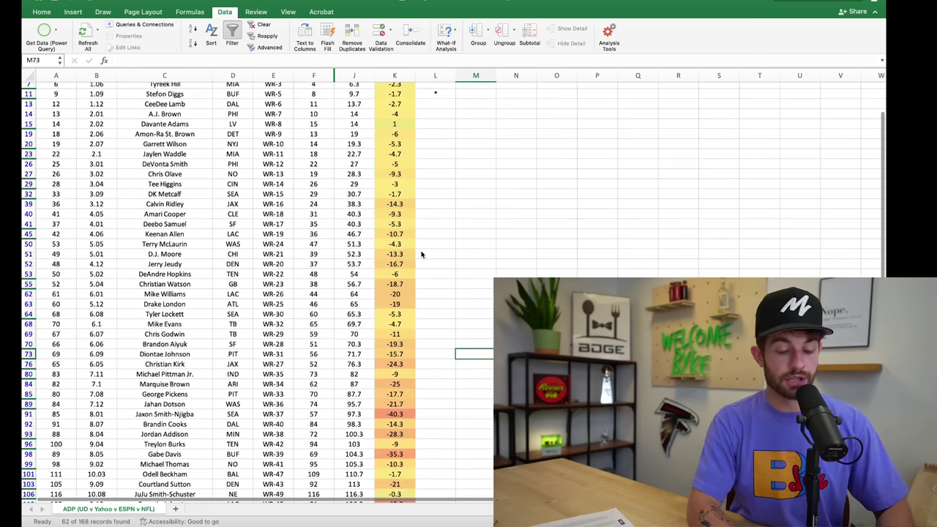